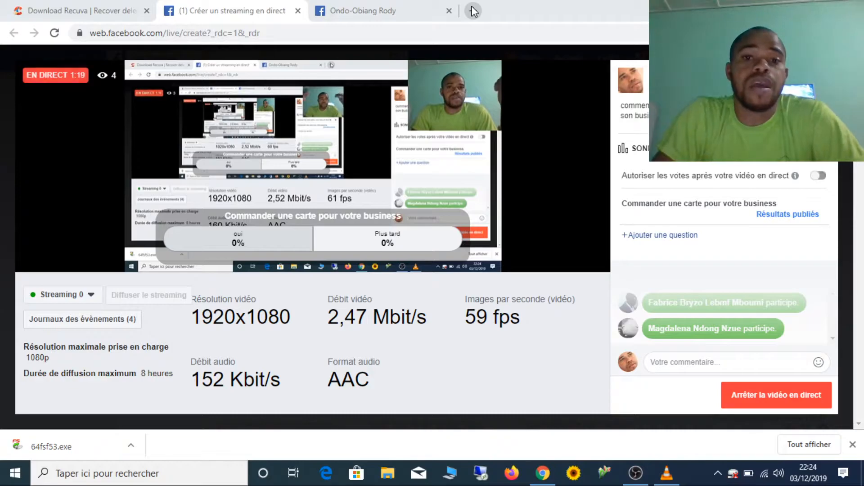
Search Google for "carte en marketing" in a new browser tab
click(473, 11)
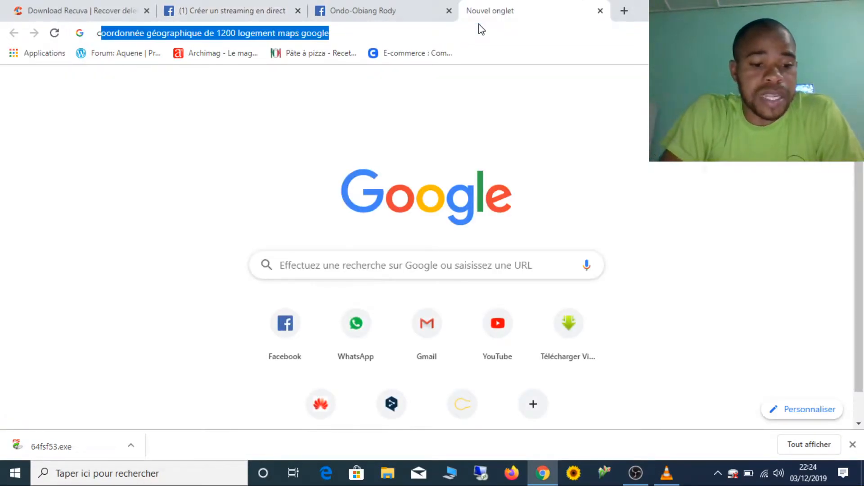
text(carte)
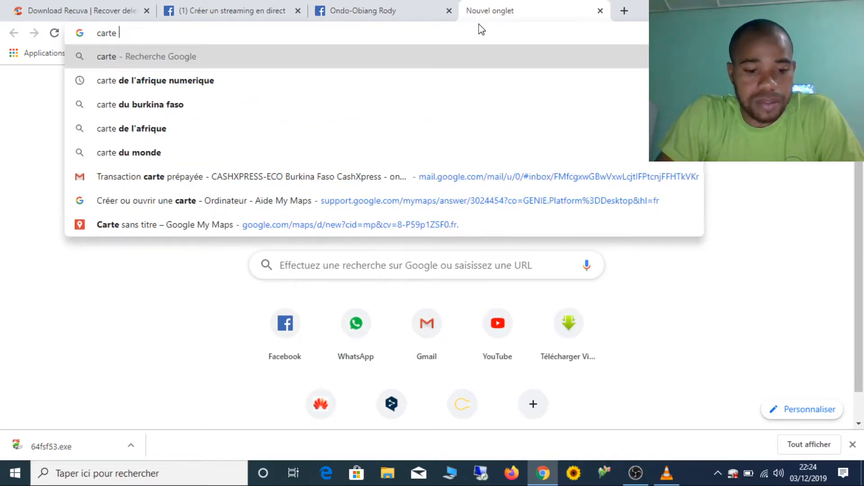
text( en marketin)
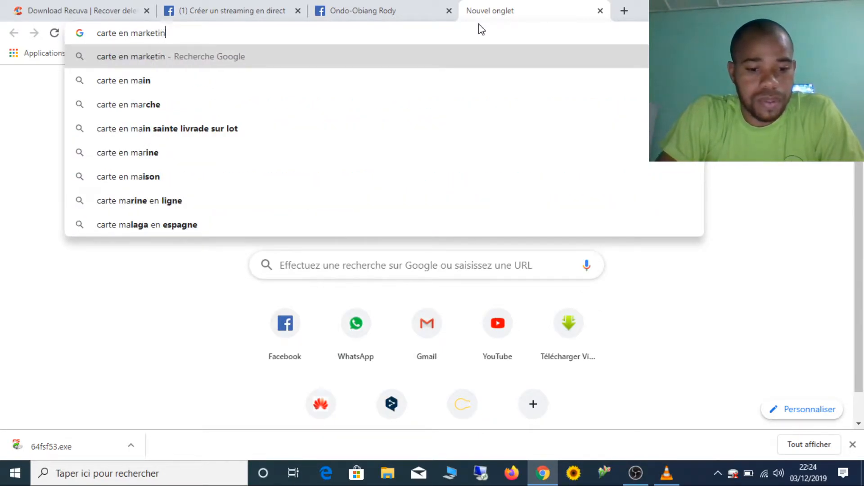
text(g)
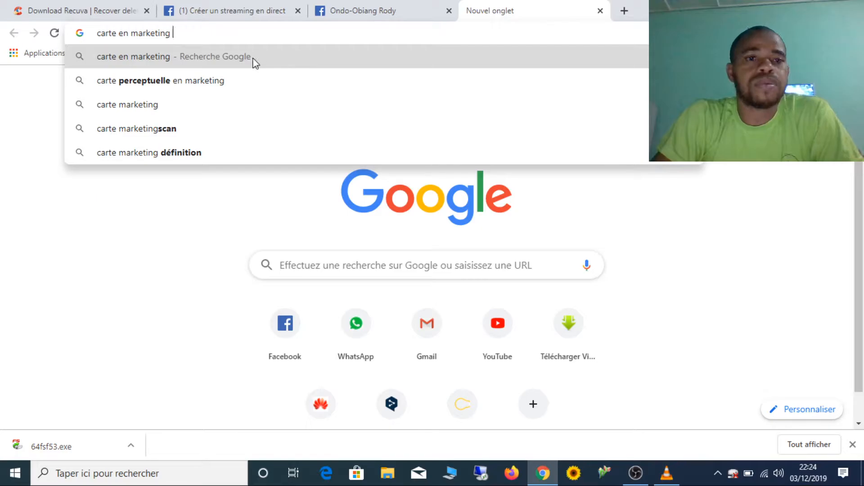
key(Return)
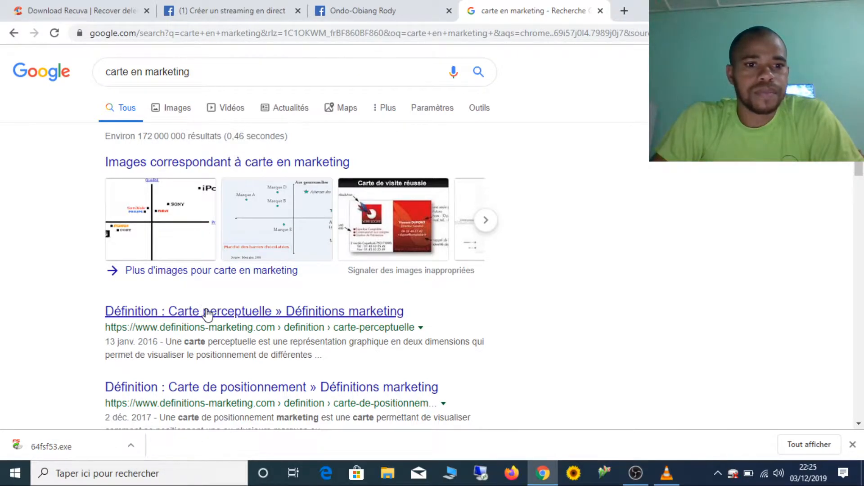
Refine the Google search to "a quoi carte en marketing" and read the featured definition
click(222, 74)
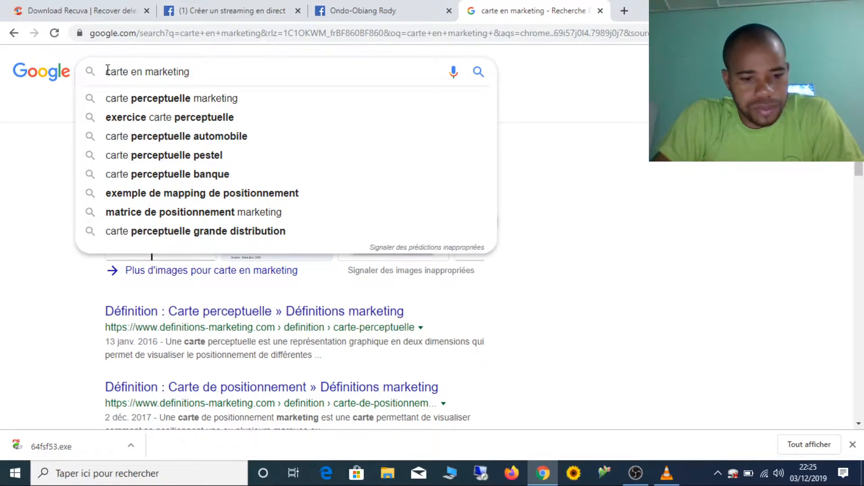
text(à quoi)
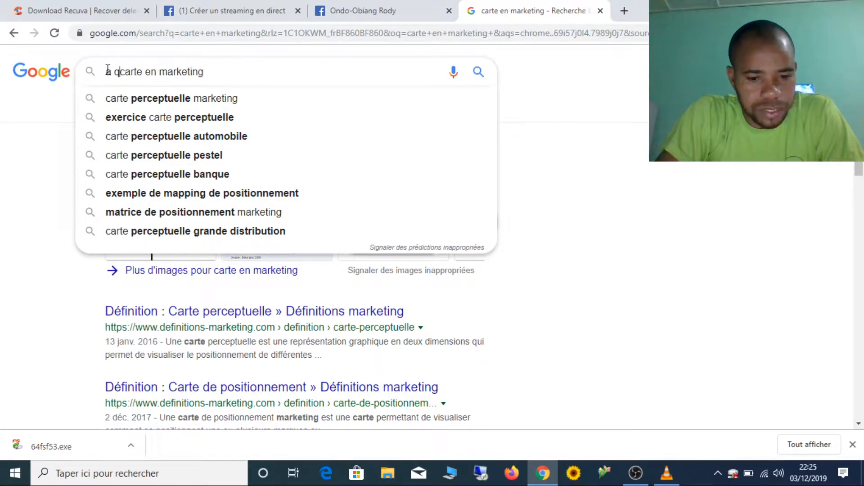
key(Return)
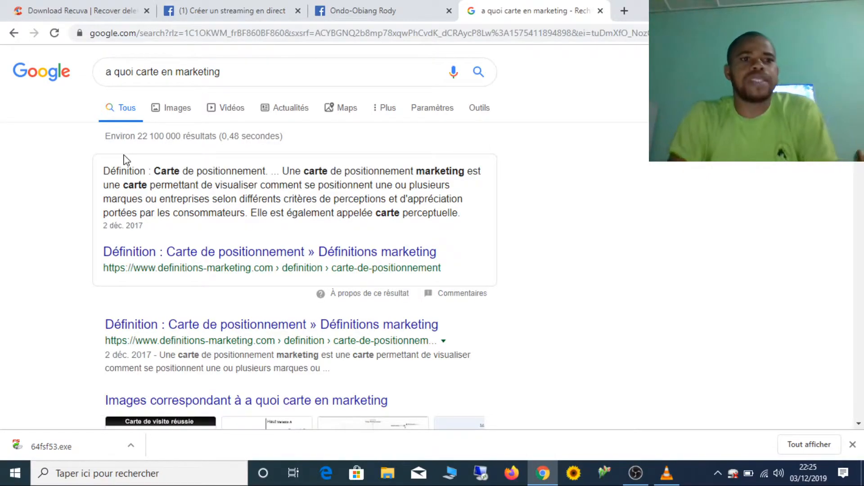
drag(104, 170, 449, 230)
click(272, 190)
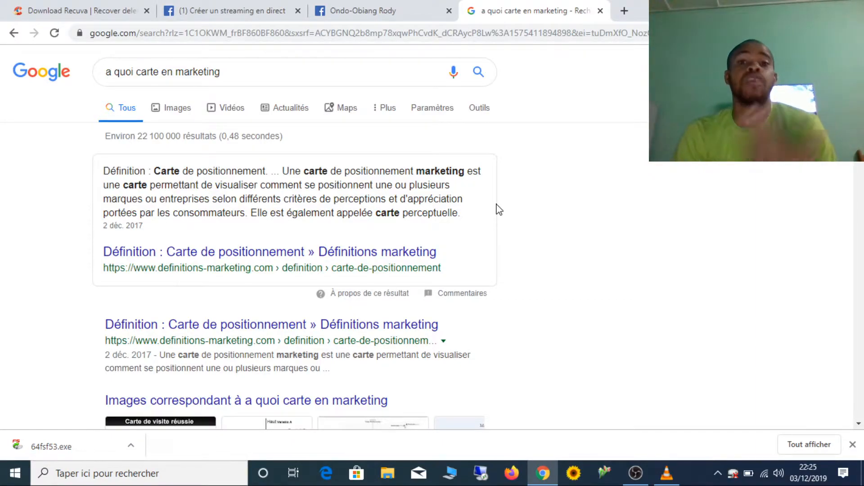
Search Google for "comment faire une carte avec google maps" in another new tab
click(626, 11)
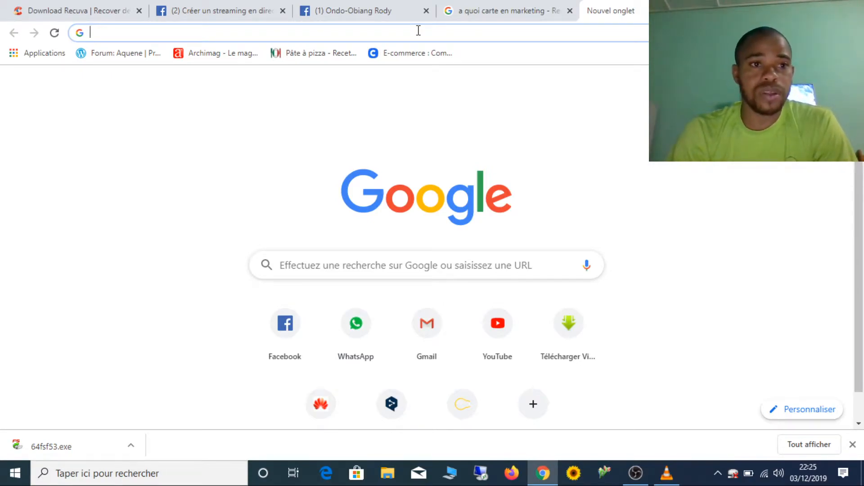
click(403, 265)
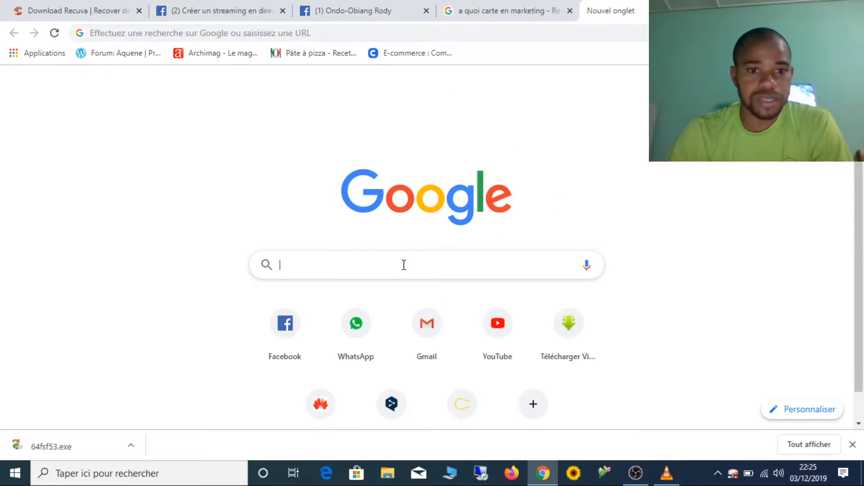
text(comment f)
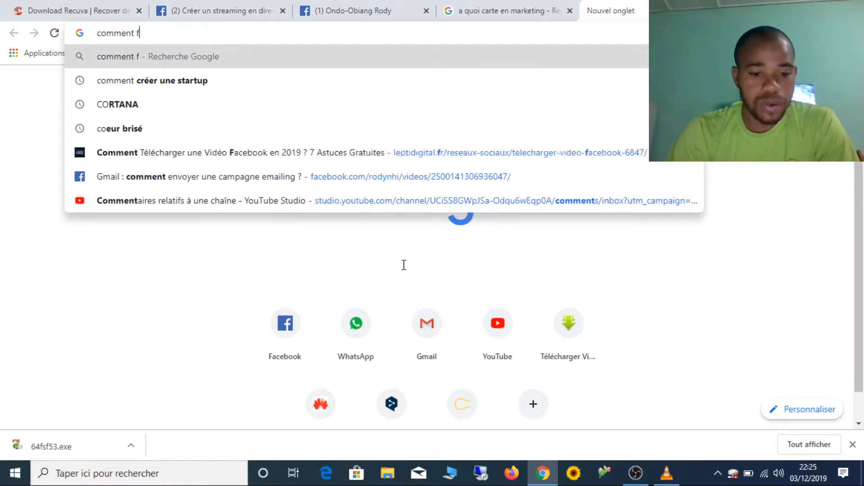
text(aire une car)
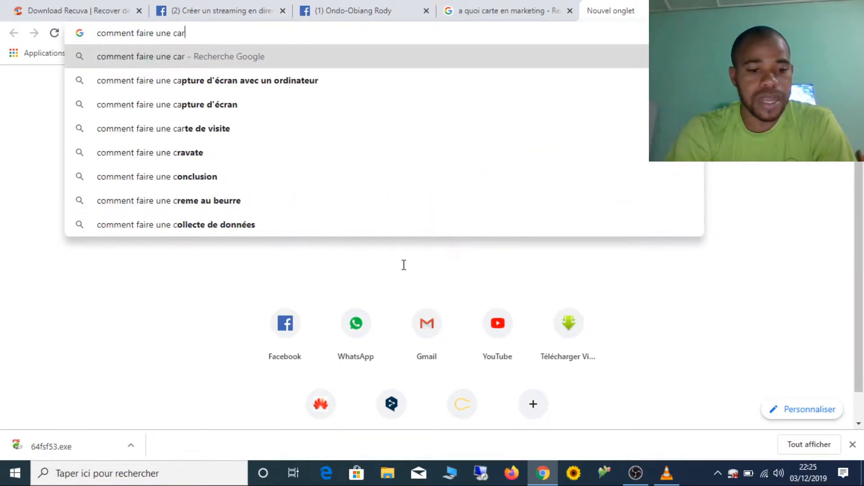
text(te avec g)
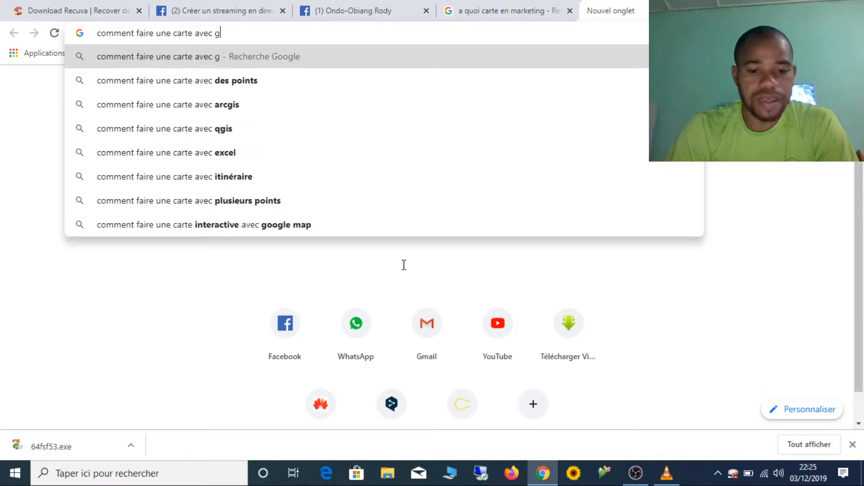
text(oogle maps)
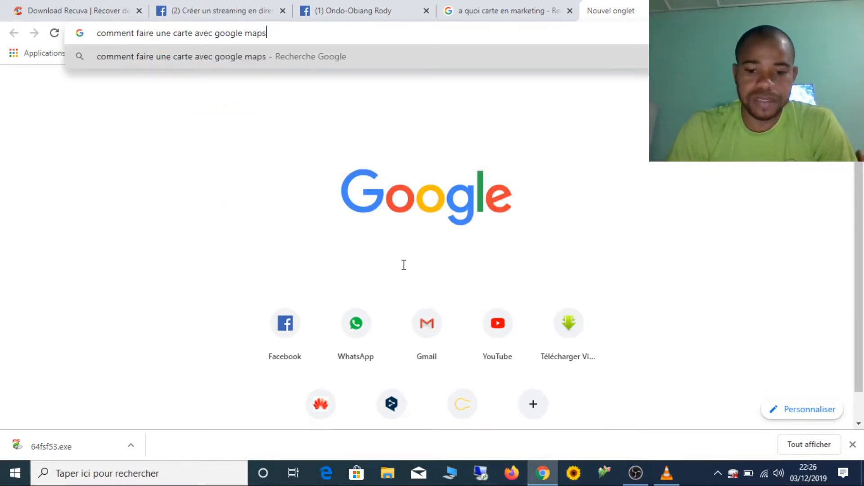
key(Return)
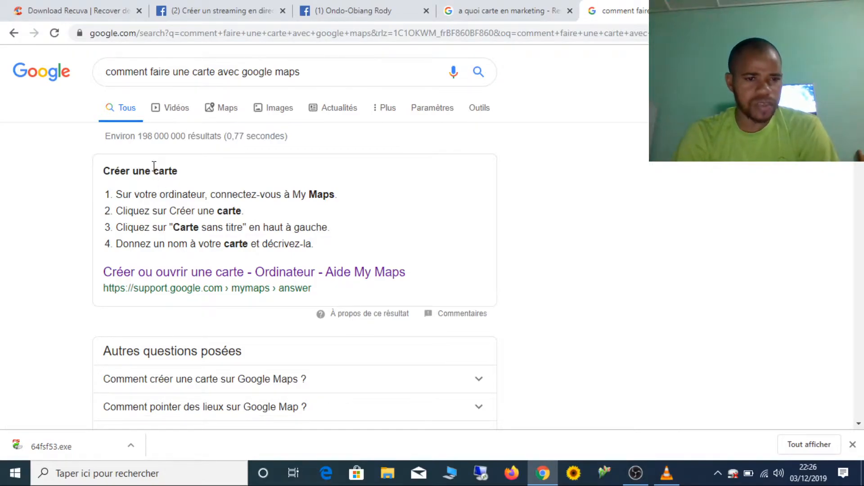
Open the help article "Créer ou ouvrir une carte" and follow its My Maps link under "Créer une carte"
click(212, 275)
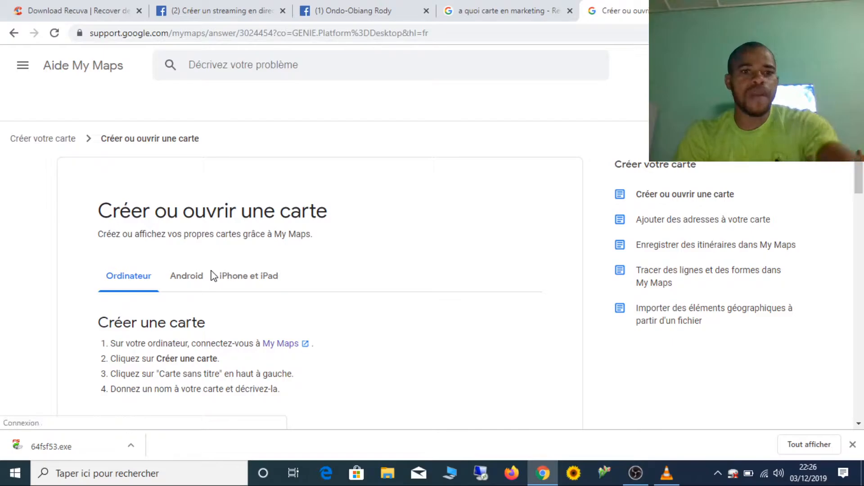
mouse_move(859, 173)
mouse_down()
mouse_move(861, 212)
mouse_move(862, 189)
mouse_up()
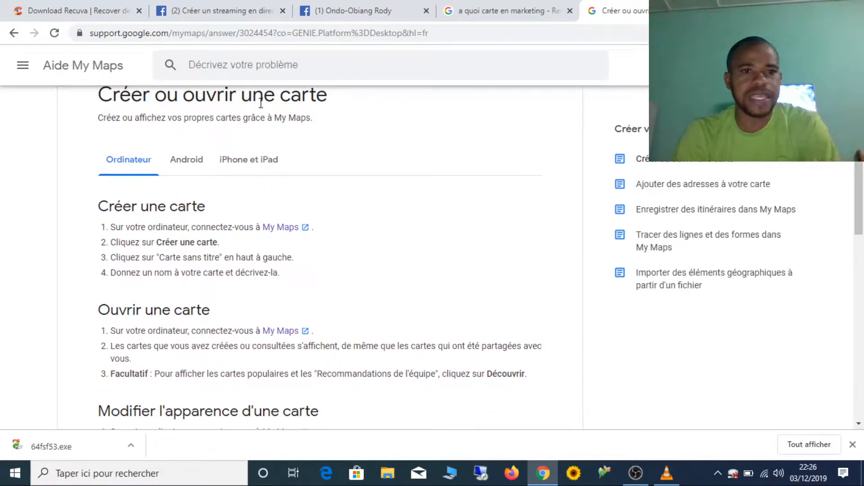
click(282, 228)
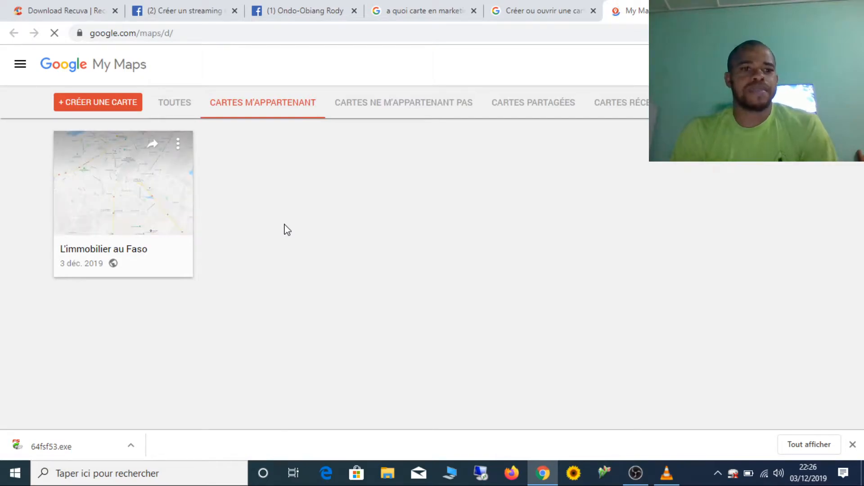
Move the existing map "L'immobilier au Faso" to the trash and confirm the removal
click(179, 148)
click(178, 150)
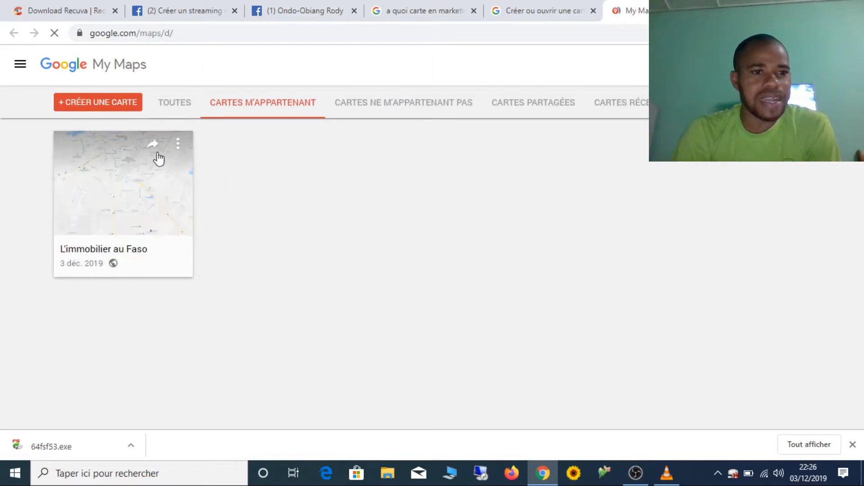
click(179, 148)
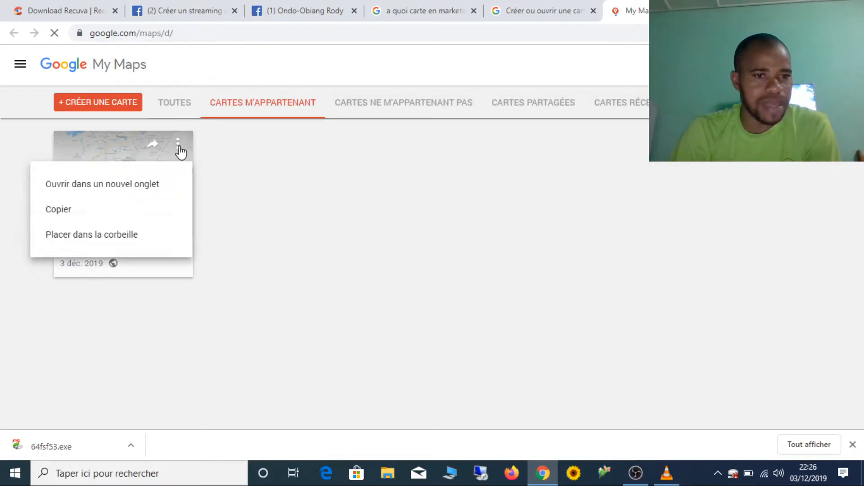
click(99, 242)
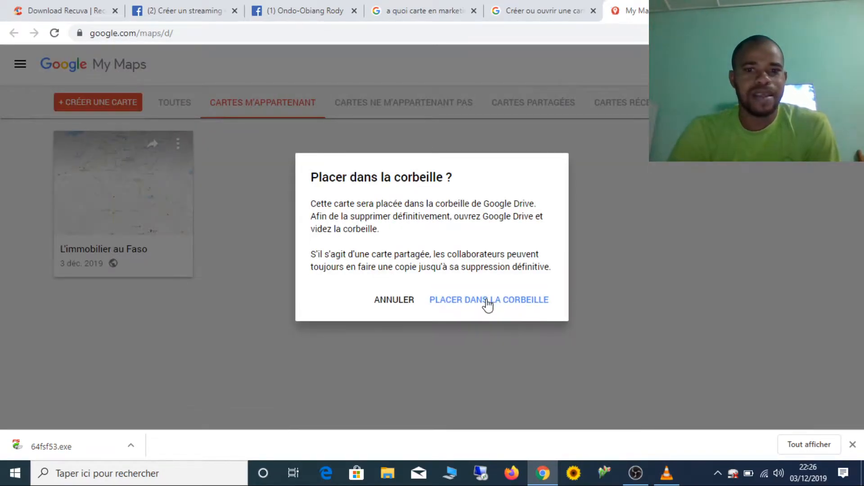
click(487, 300)
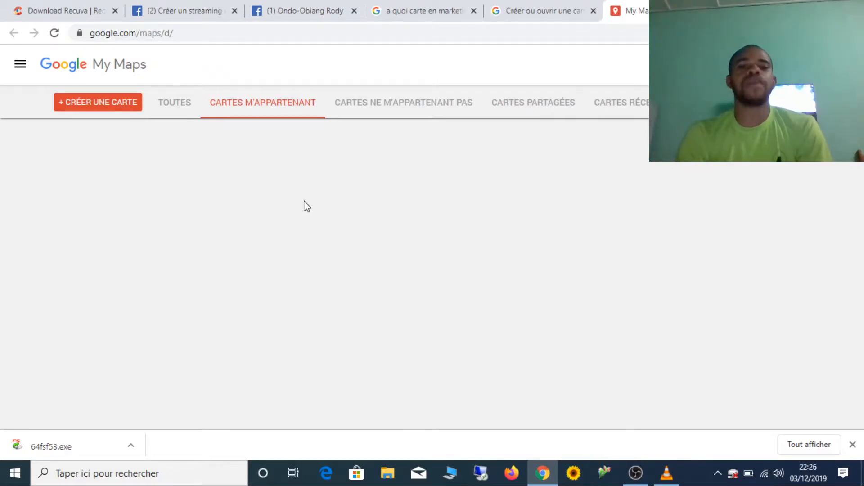
Check the Facebook profile post and the live stream page, and return to the My Maps home page
click(278, 4)
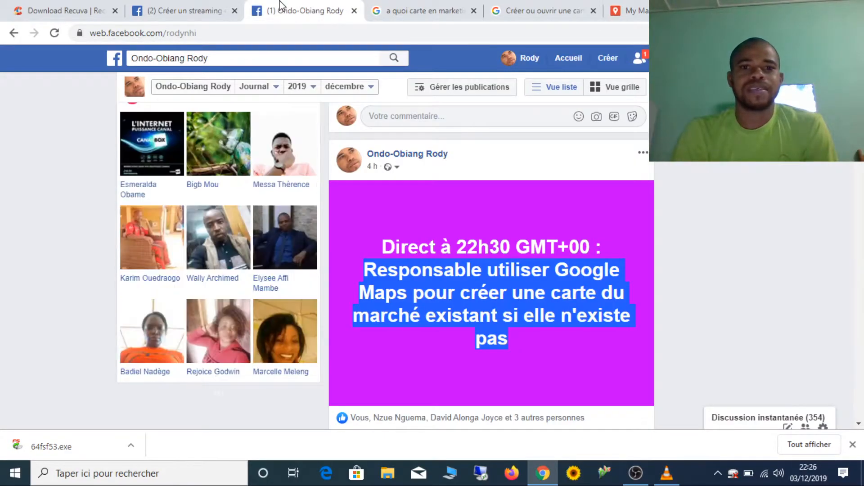
click(200, 6)
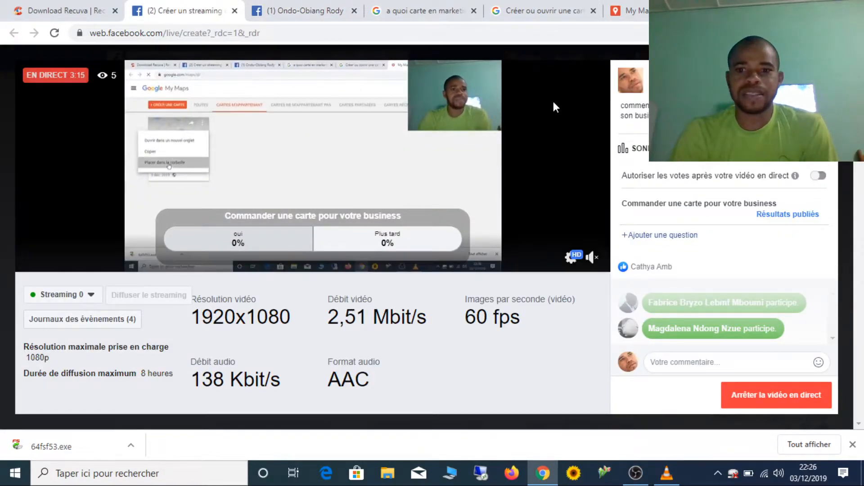
click(647, 6)
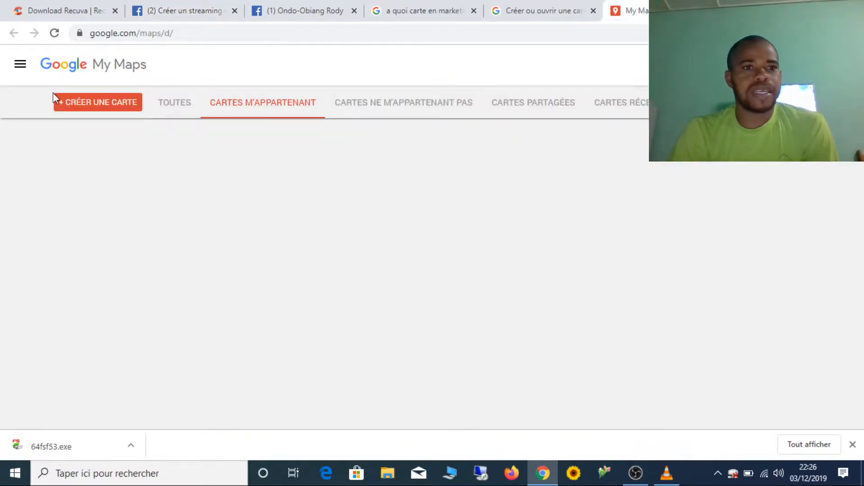
Create a new map in My Maps, leaving its title and description unedited
click(93, 107)
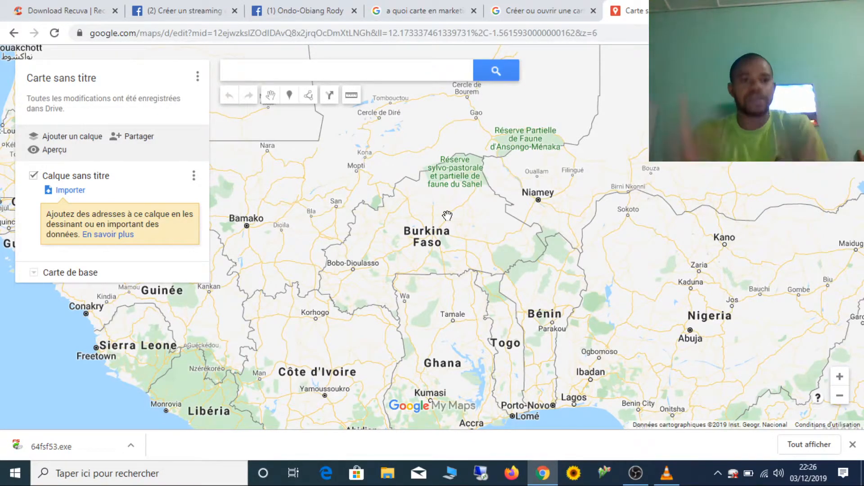
click(72, 79)
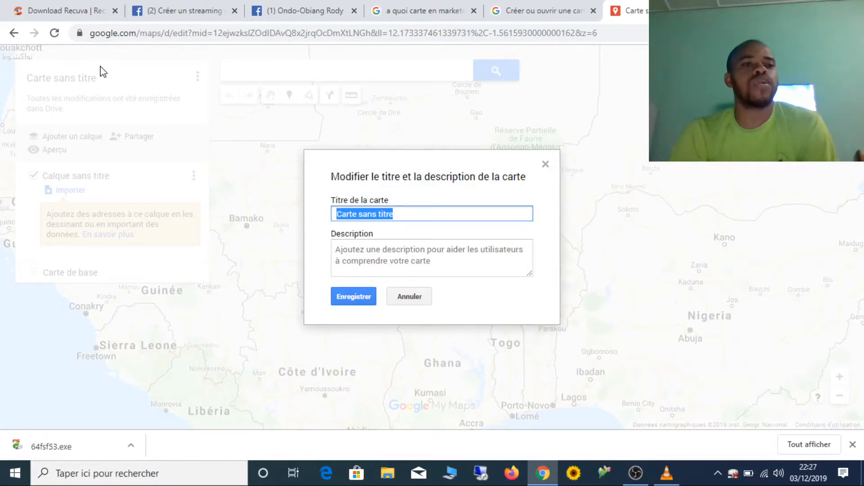
click(549, 166)
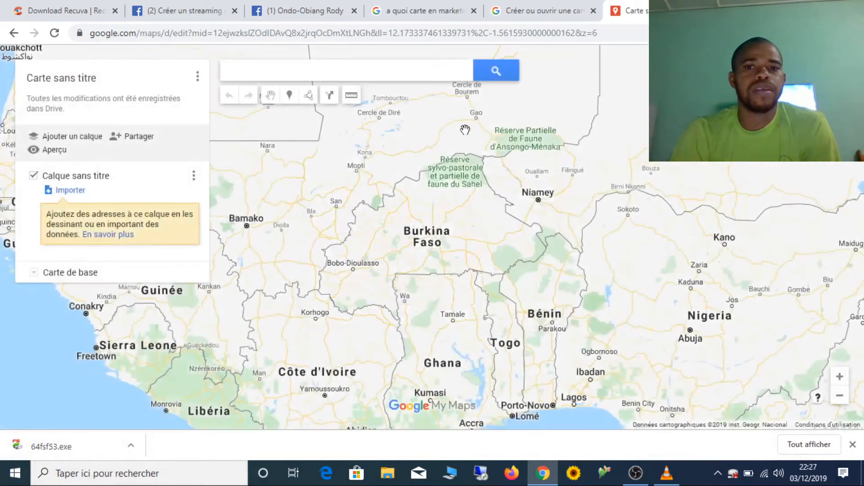
Set the map title to "Points de ventes immobilier a Ouaga"
drag(20, 81, 106, 83)
click(79, 83)
click(414, 231)
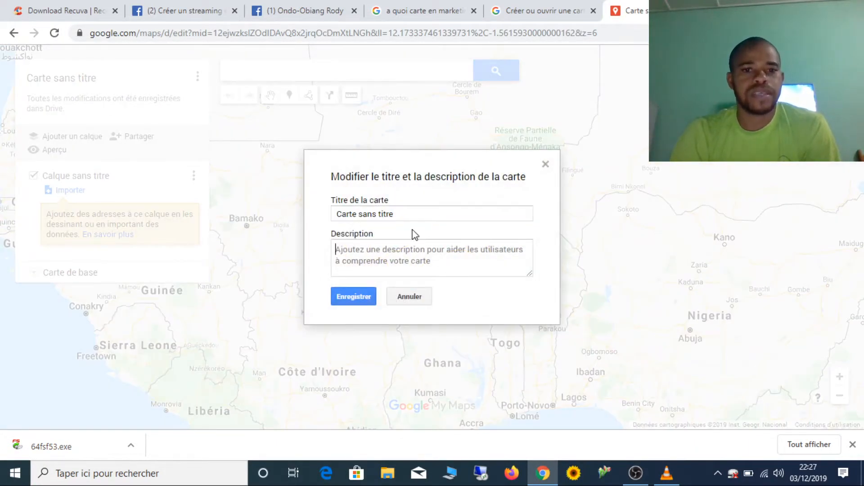
drag(396, 213, 311, 214)
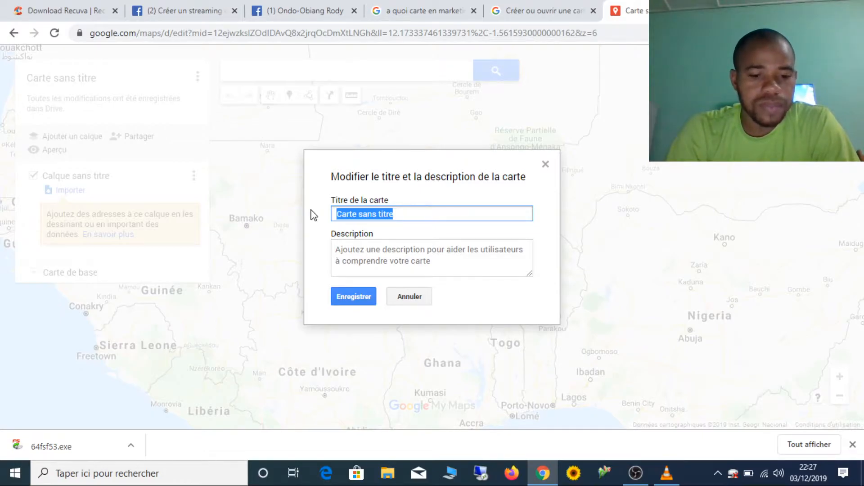
text(Ca)
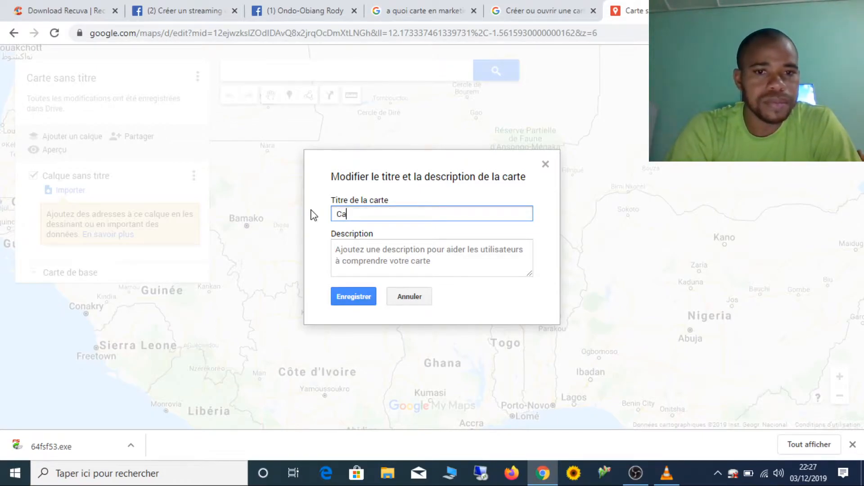
text(rte)
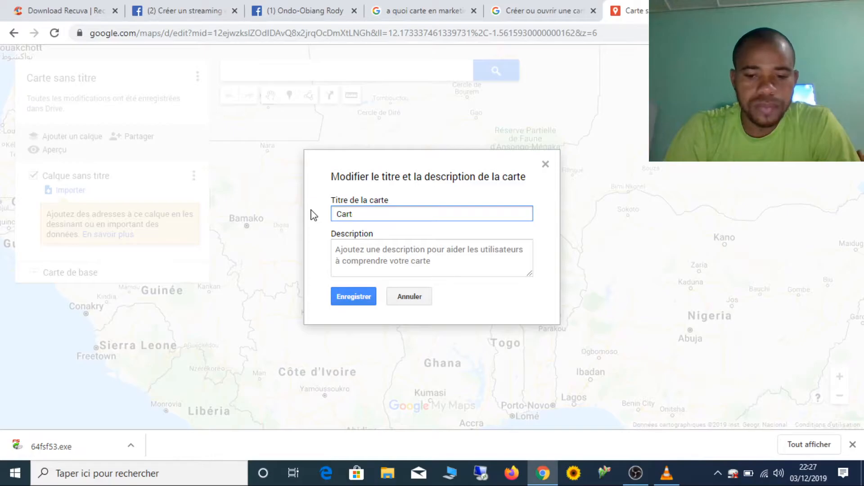
key(BackSpace)
key(BackSpace)
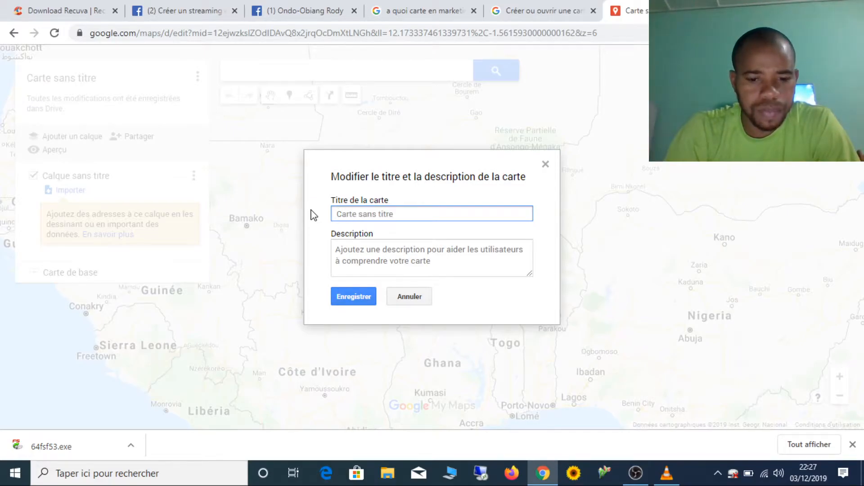
text(Points de ventes)
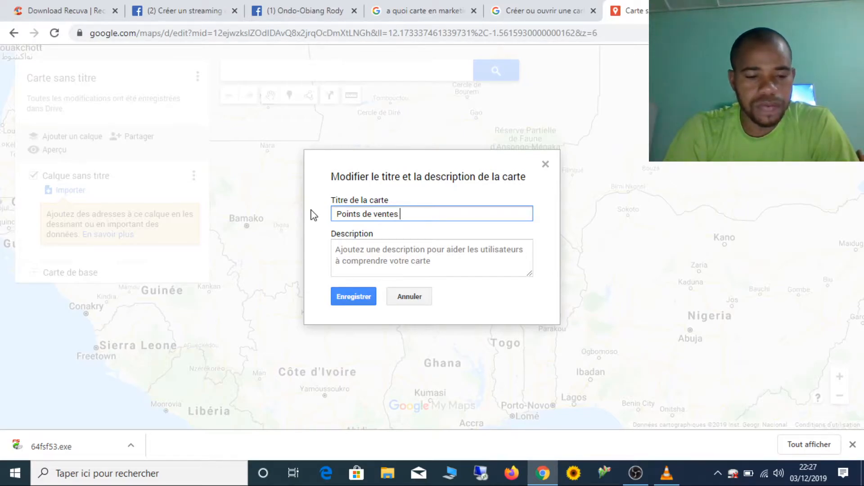
text( immobilier a Ouaga)
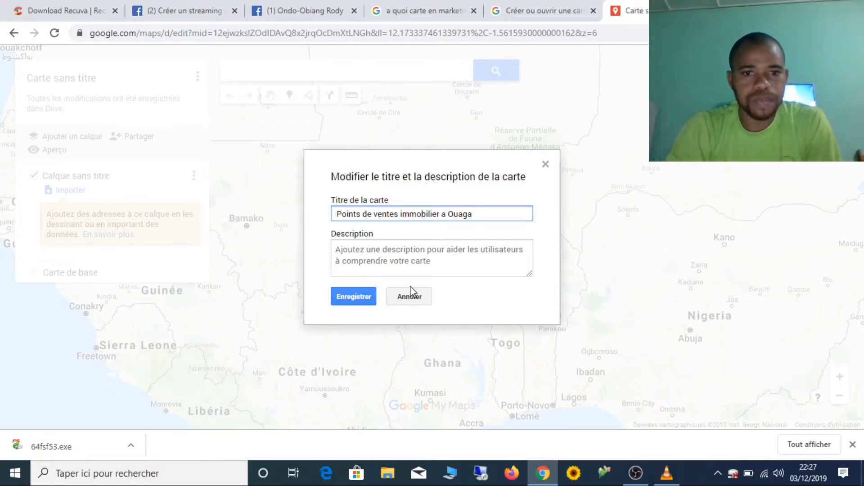
Enter "Mes points de ventes" as the map description and save the title and description
click(396, 261)
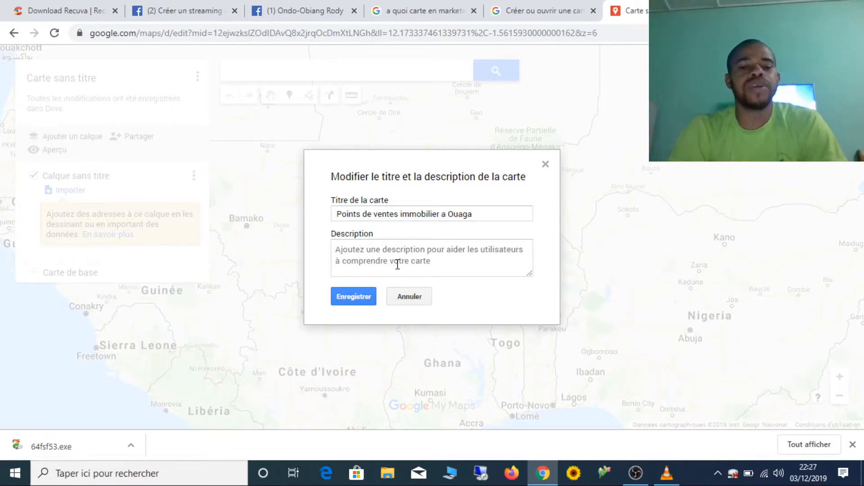
text(Mes points d)
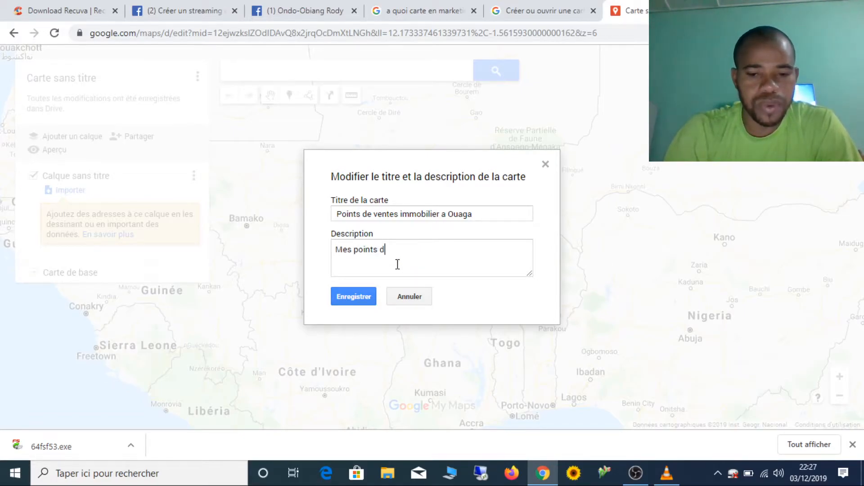
text(tnes)
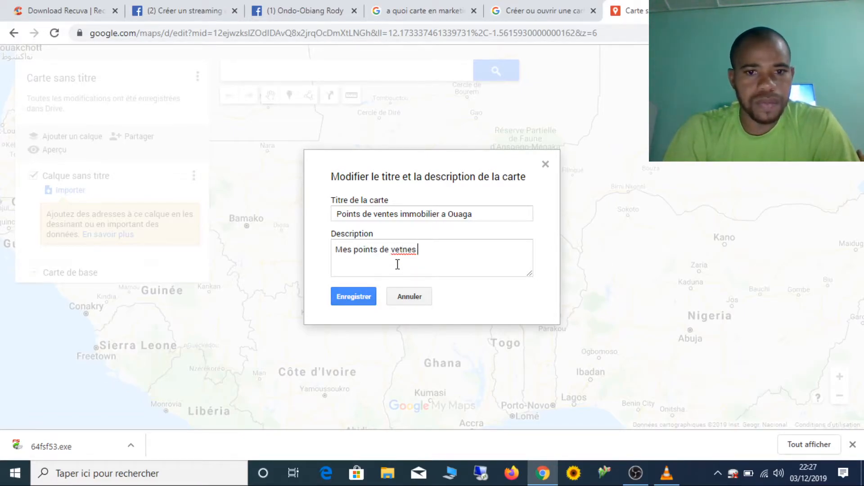
right_click(405, 250)
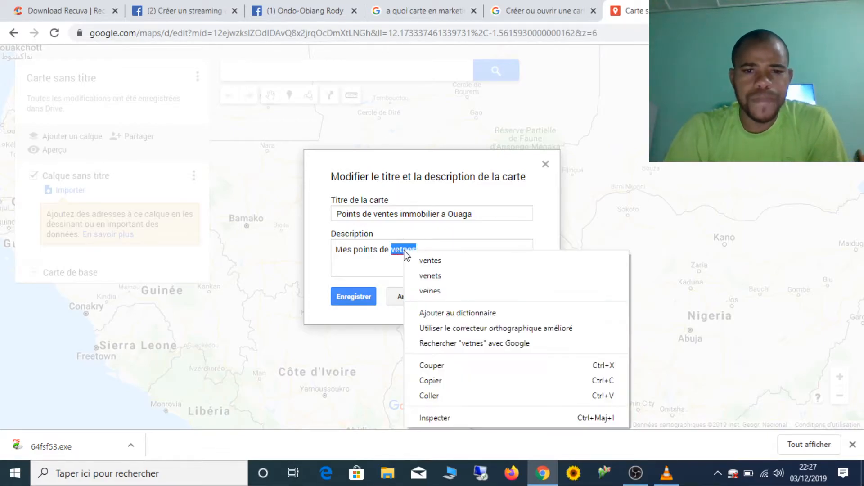
click(434, 257)
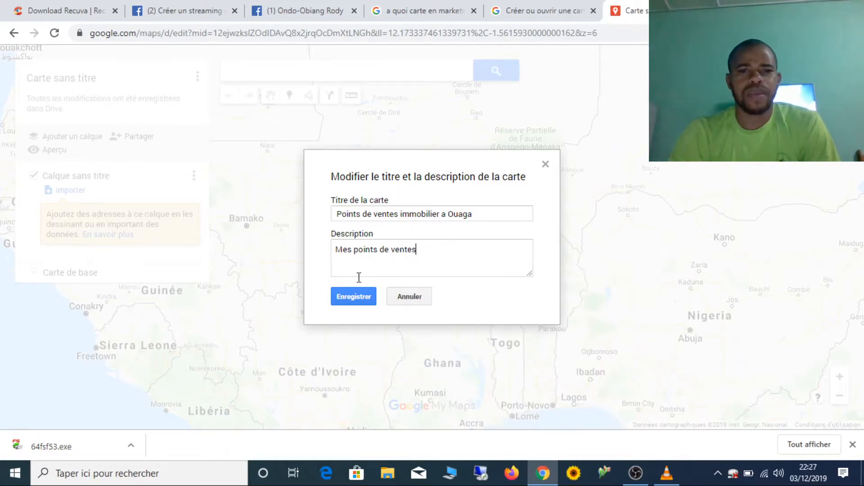
click(351, 302)
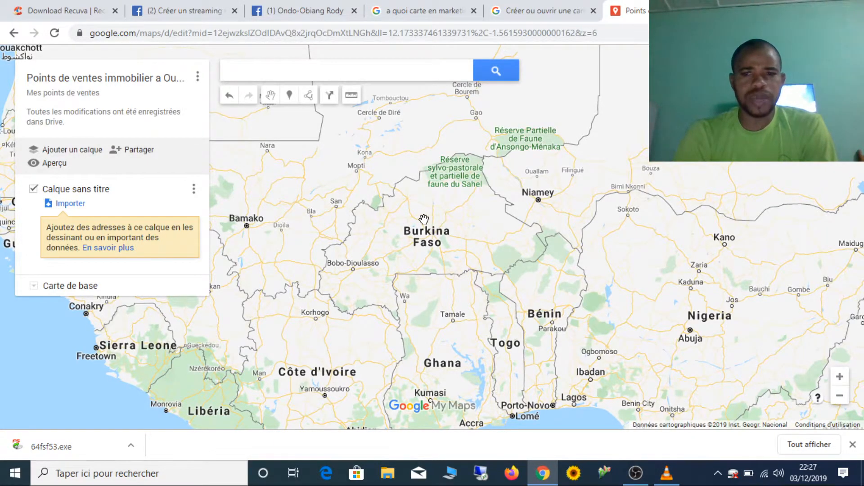
Locate Ouagadougou in Burkina Faso on the map and examine its central districts around Marché Central and Koulouba
scroll(424, 219, up, 1)
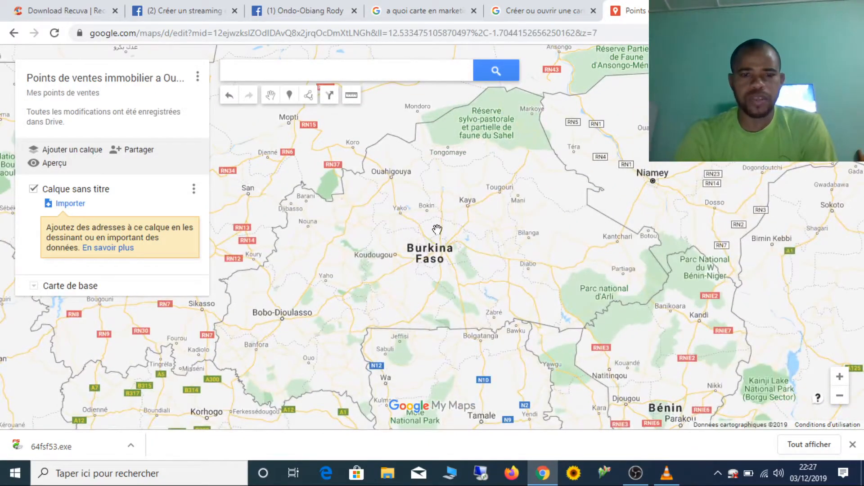
scroll(437, 229, up, 1)
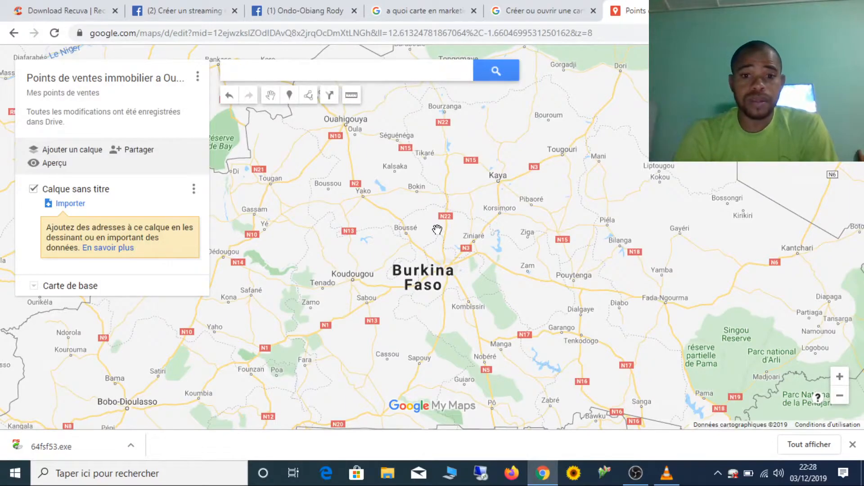
click(840, 377)
click(840, 377)
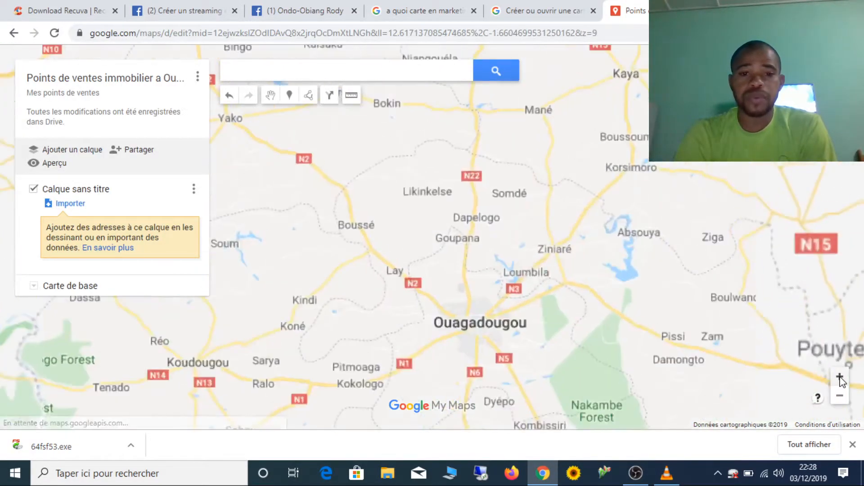
click(840, 377)
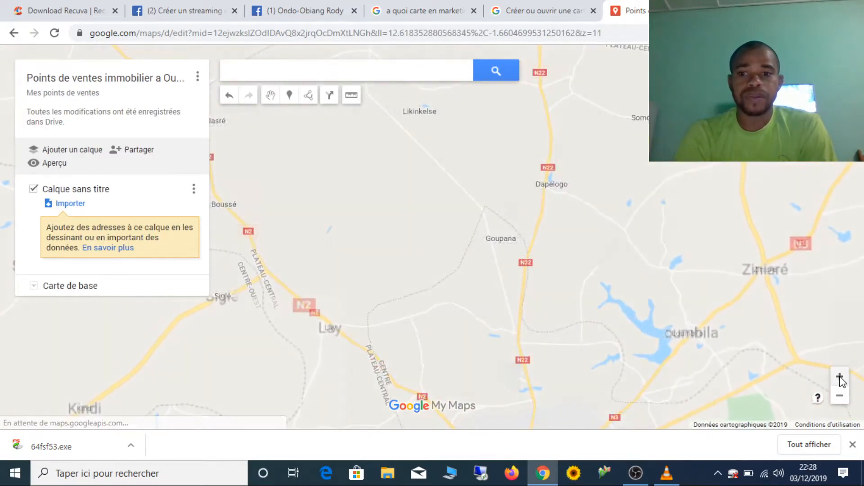
drag(640, 353, 508, 202)
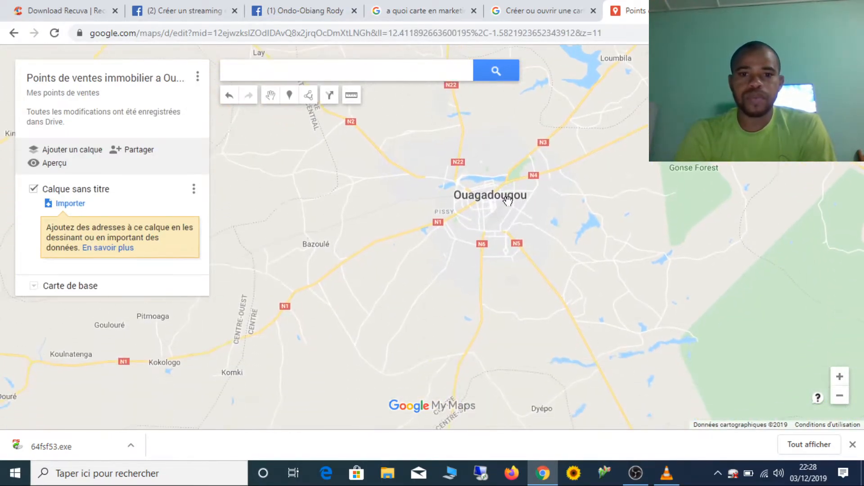
click(839, 377)
click(840, 377)
click(840, 378)
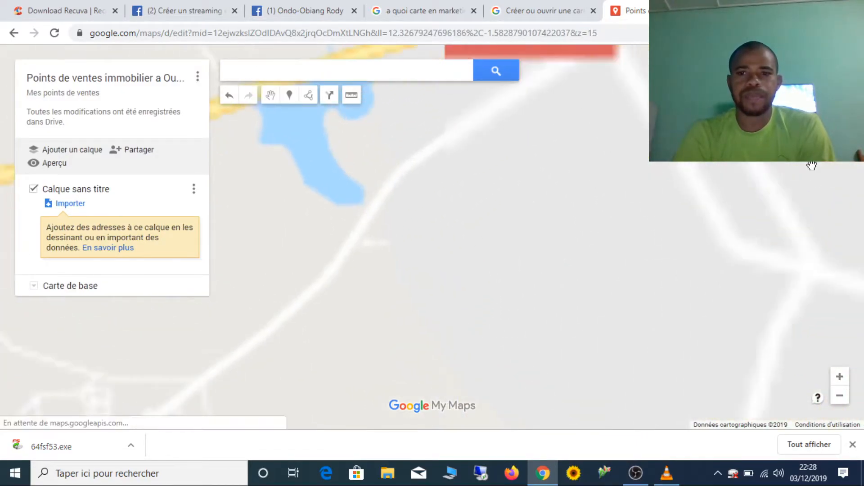
click(840, 377)
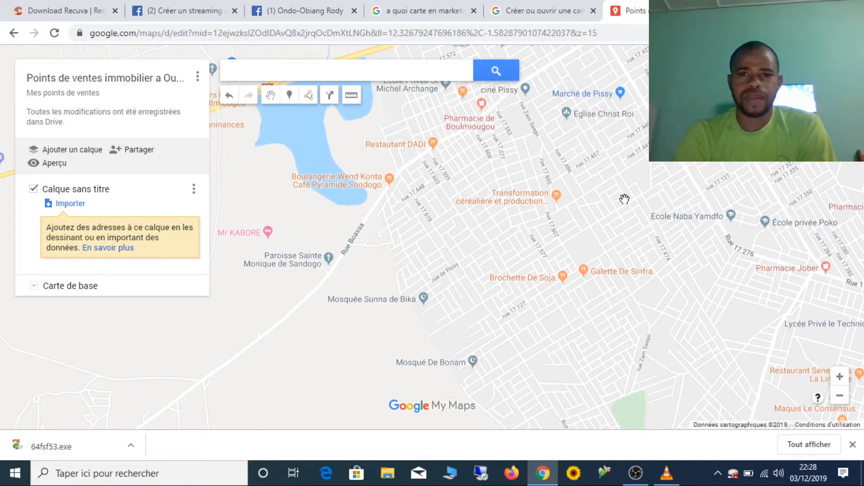
drag(624, 199, 474, 250)
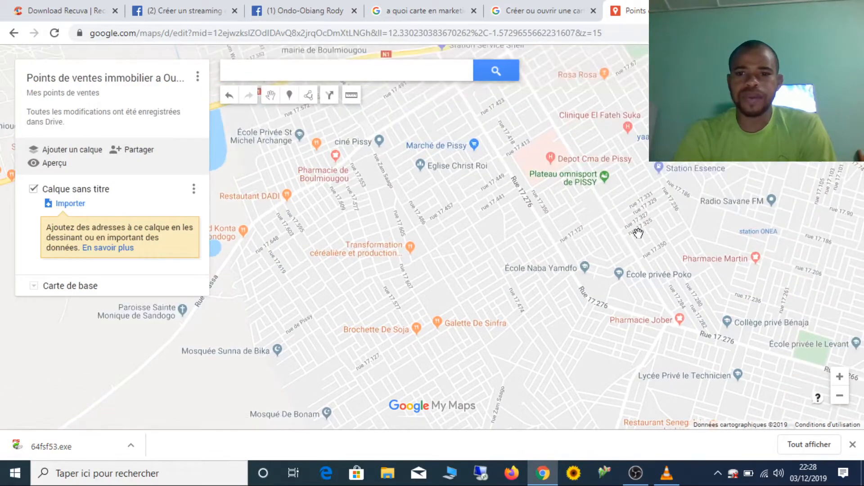
click(840, 396)
click(840, 397)
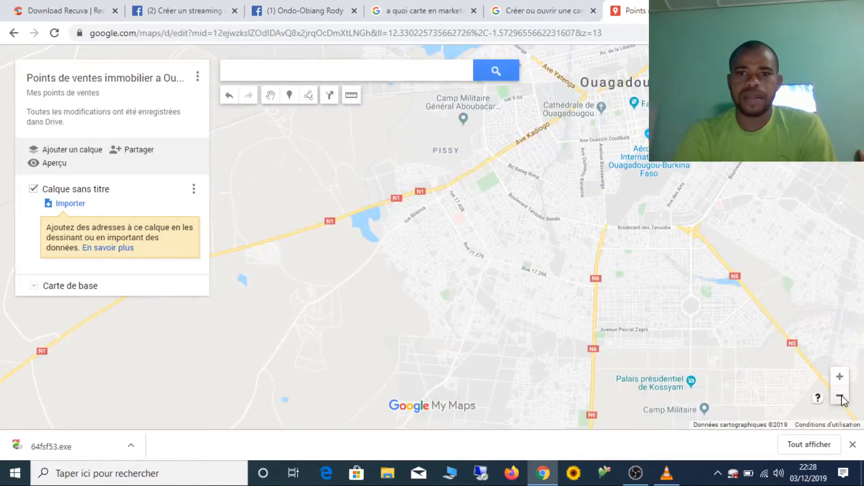
drag(638, 131, 556, 275)
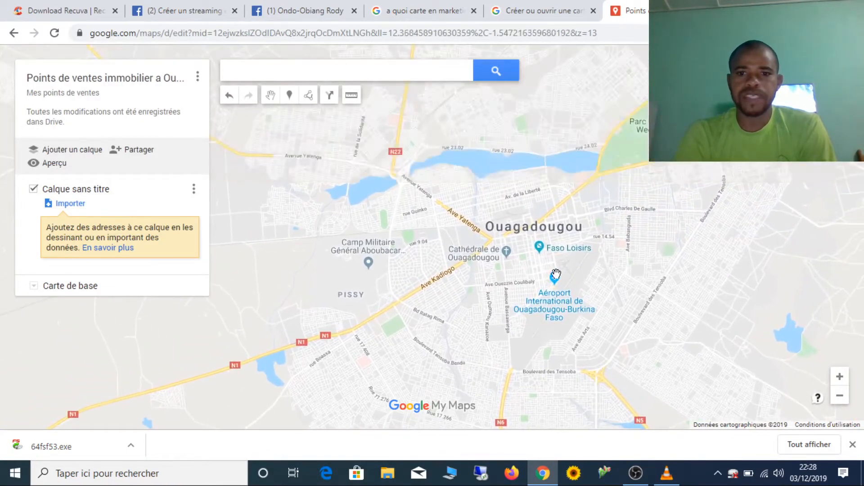
click(68, 483)
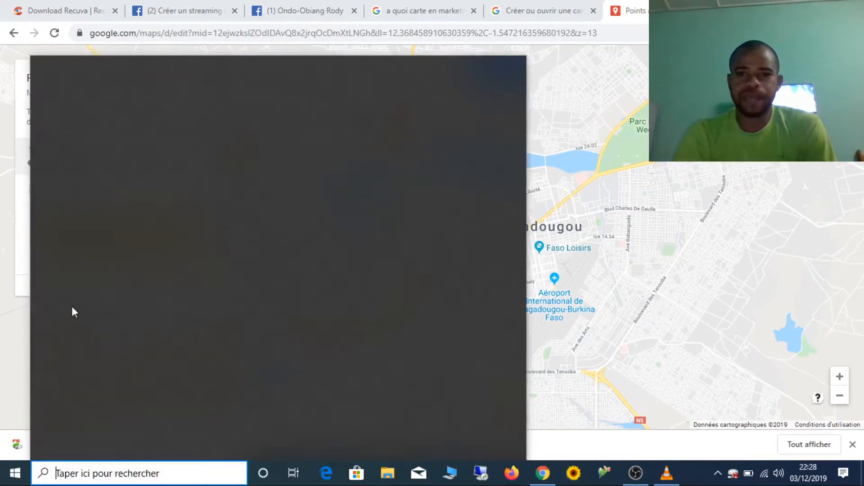
click(698, 213)
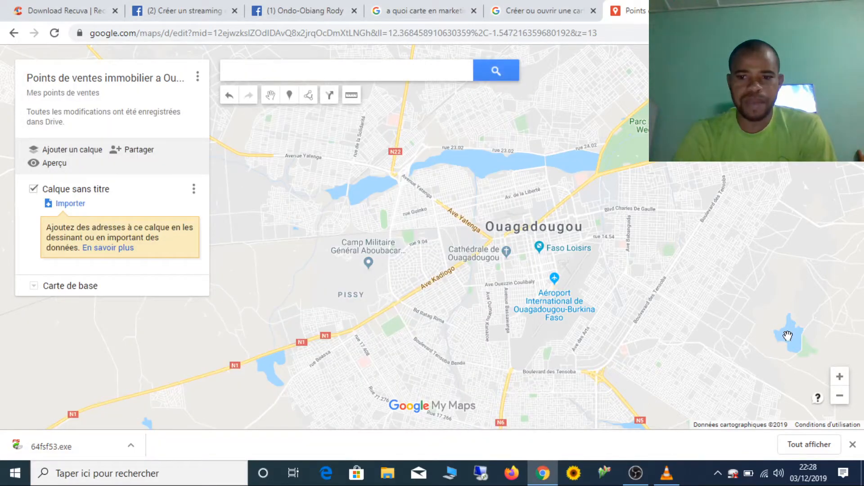
double_click(847, 381)
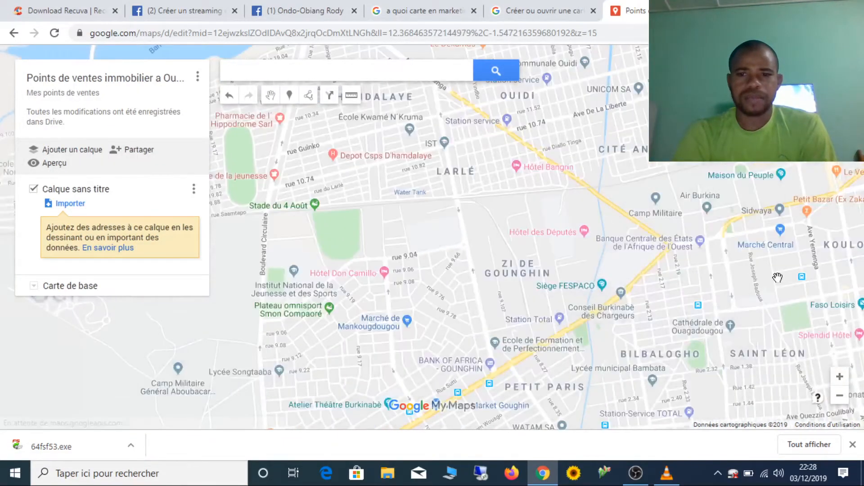
drag(767, 246, 497, 298)
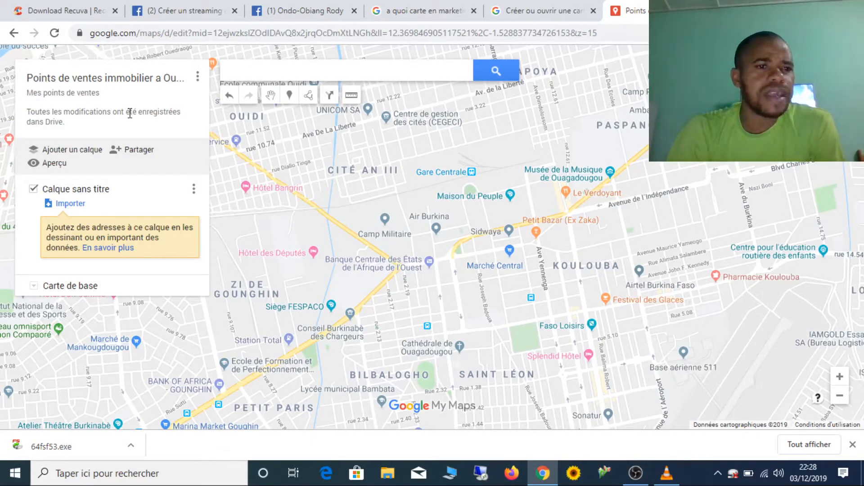
Place a marker between Avenue du capitaine Kouanda and Air Burkina, just north of Le Médiateur du Faso
click(289, 96)
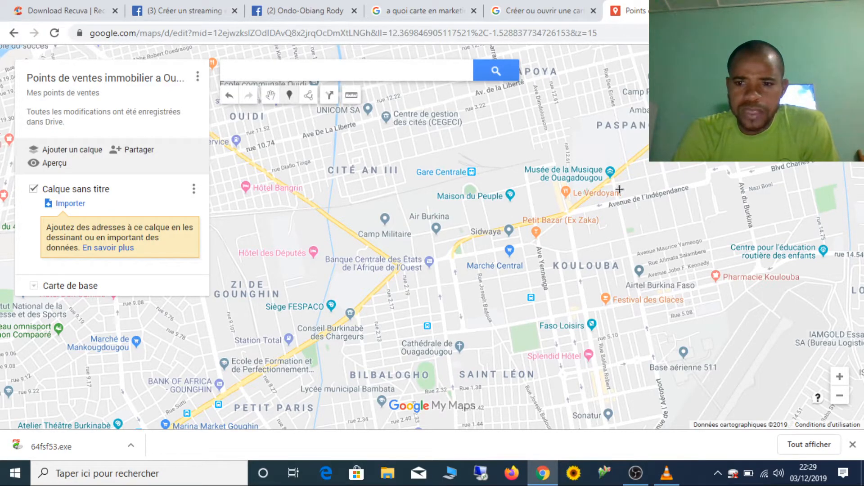
click(839, 377)
click(839, 377)
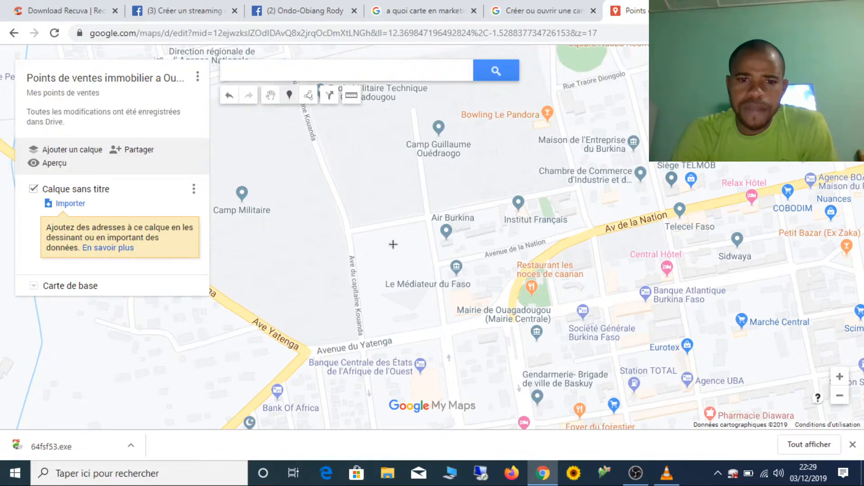
mouse_move(393, 244)
mouse_down()
mouse_move(403, 258)
mouse_move(416, 252)
mouse_up()
click(291, 95)
drag(403, 256, 403, 255)
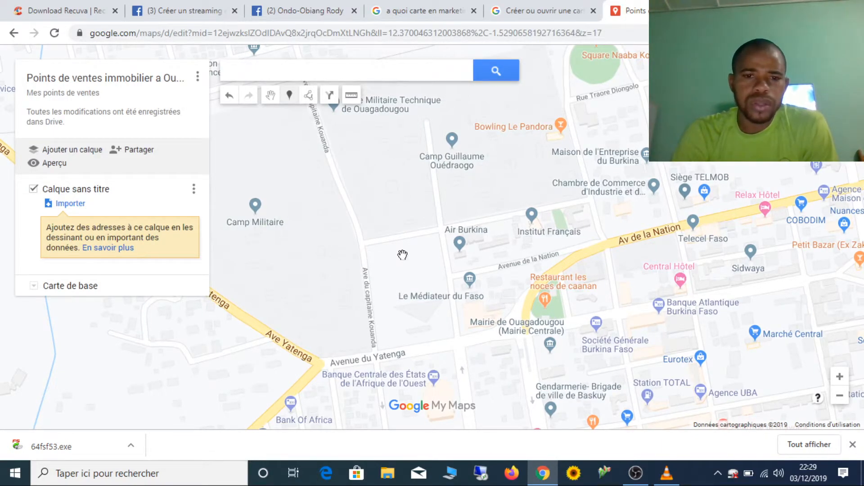
click(402, 254)
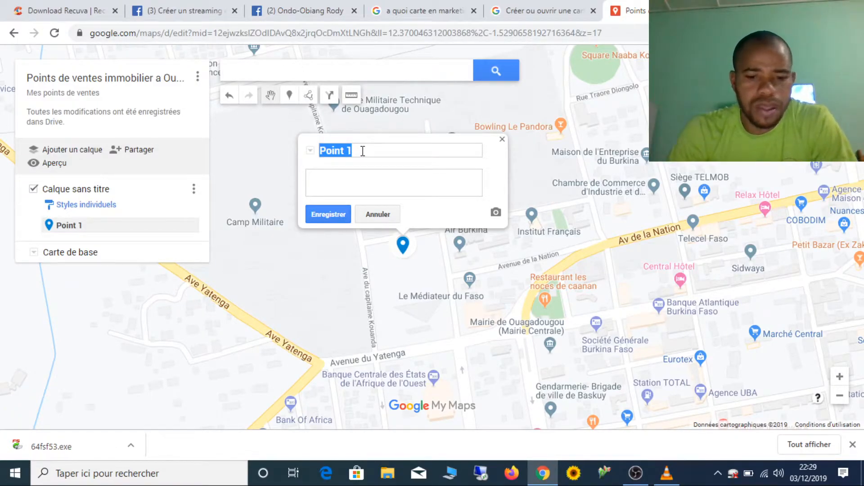
Name the new marker "POINT DE VENTES N°1", give it the description "azerty" and save it
text(POINT)
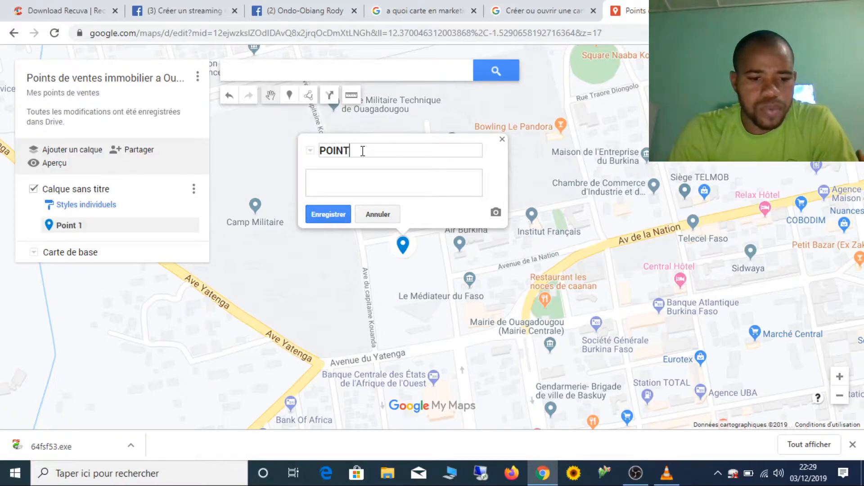
text( DE VENTES N)°)
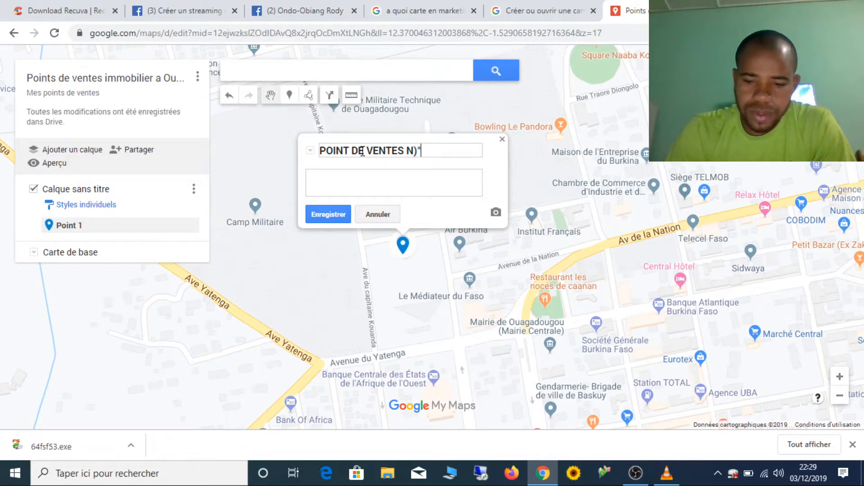
key(BackSpace)
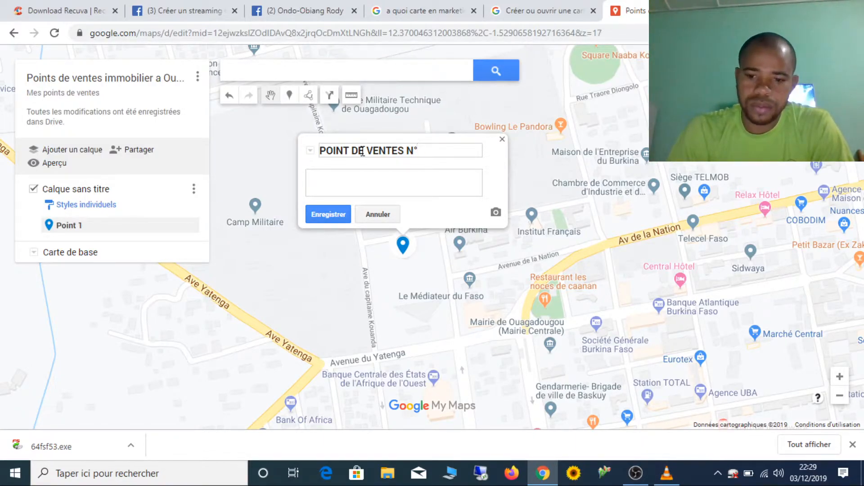
click(360, 176)
text(azerty)
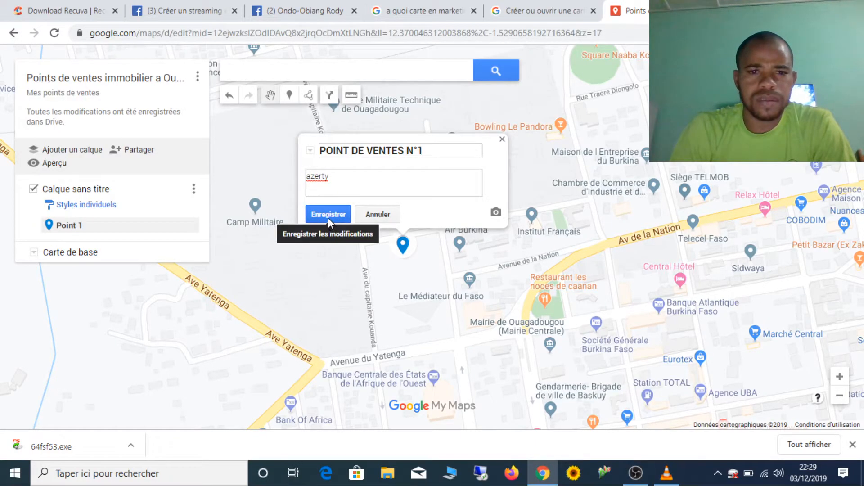
click(328, 217)
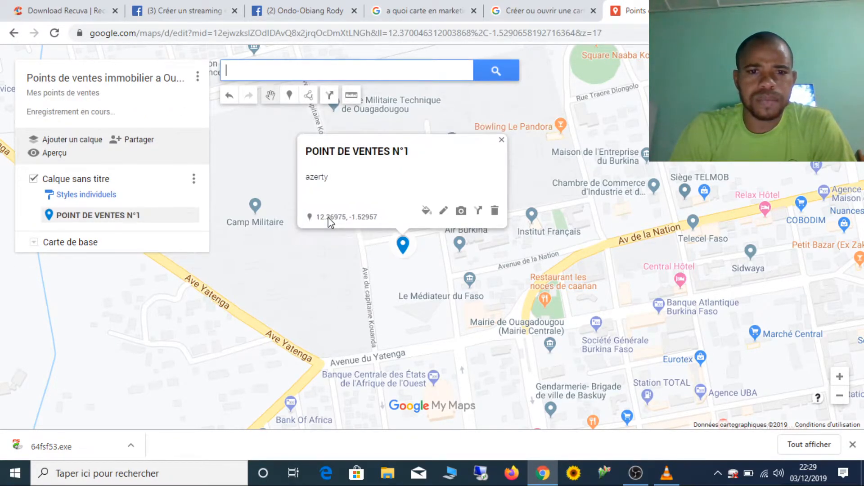
Change the colour of the POINT DE VENTES N°1 marker to dark red
click(423, 210)
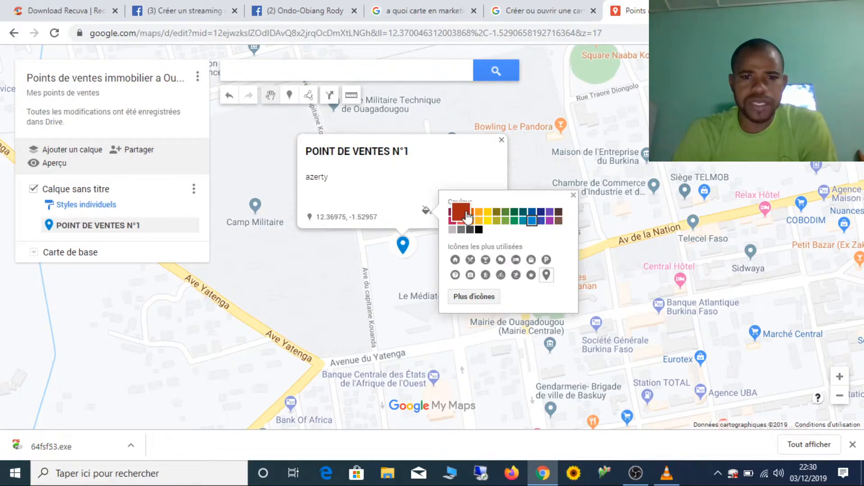
click(461, 212)
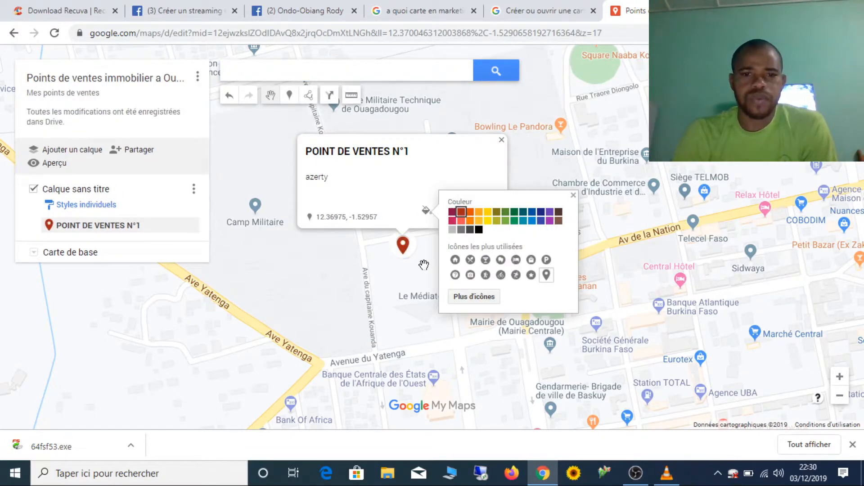
click(411, 275)
click(412, 276)
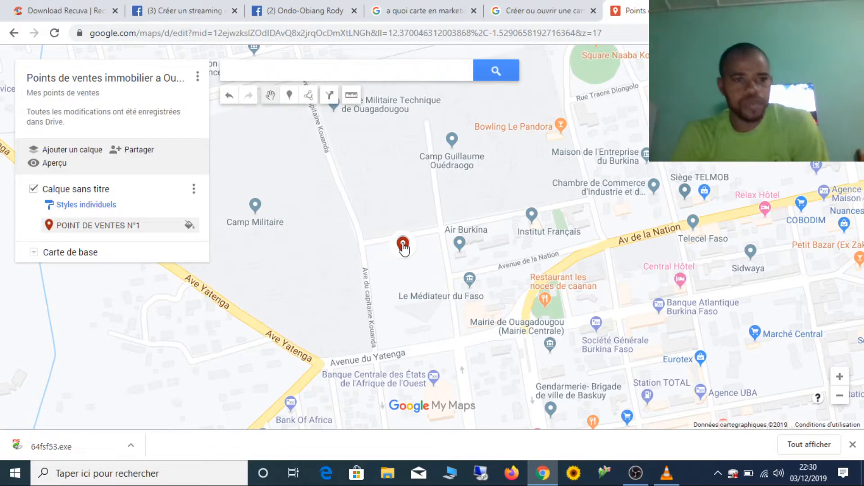
Label the layer's places on the map by their "nom" field, keeping the individual styles
click(90, 206)
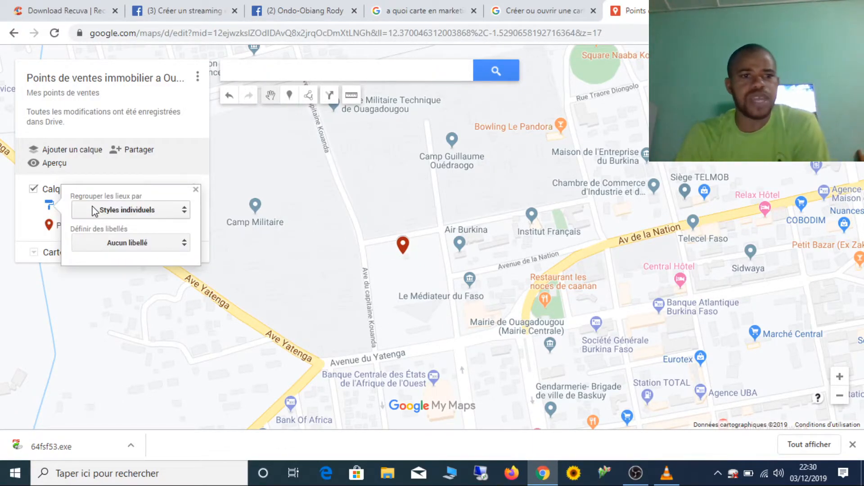
click(179, 243)
click(88, 274)
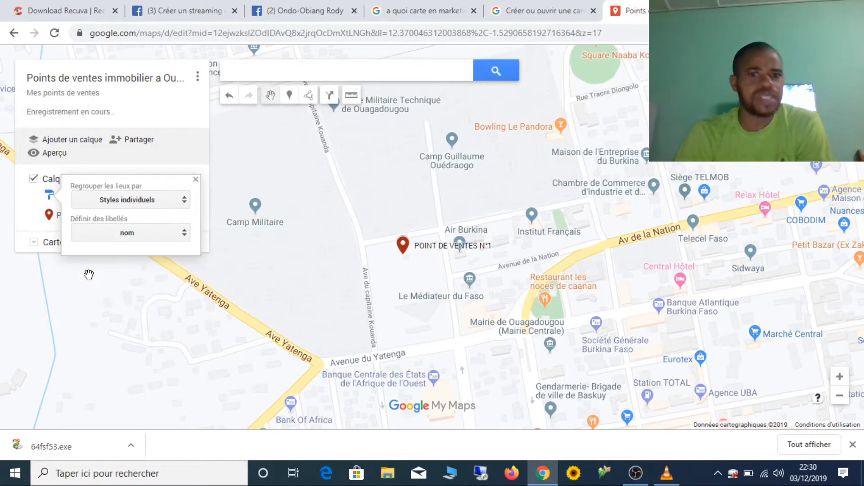
Place a second marker just west of Camp Guillaume Ouédraogo, leaving its default name and an empty description
mouse_move(405, 247)
mouse_down()
mouse_move(398, 217)
mouse_move(381, 205)
mouse_move(378, 218)
mouse_up()
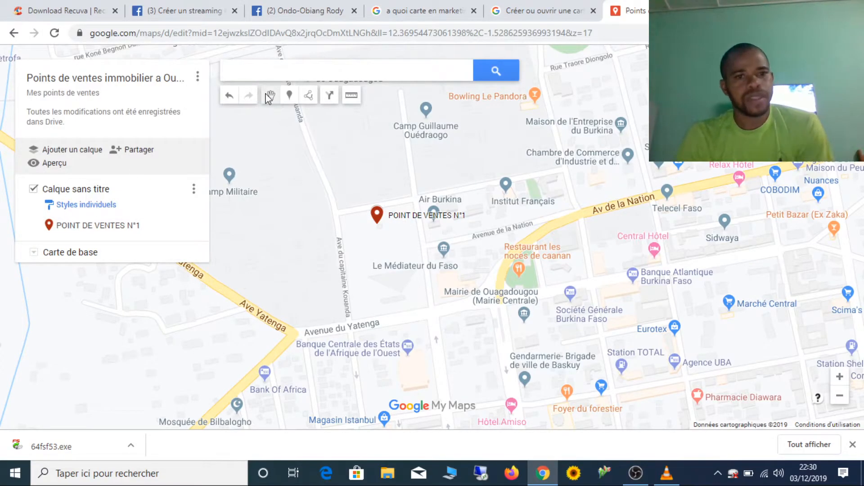
click(289, 95)
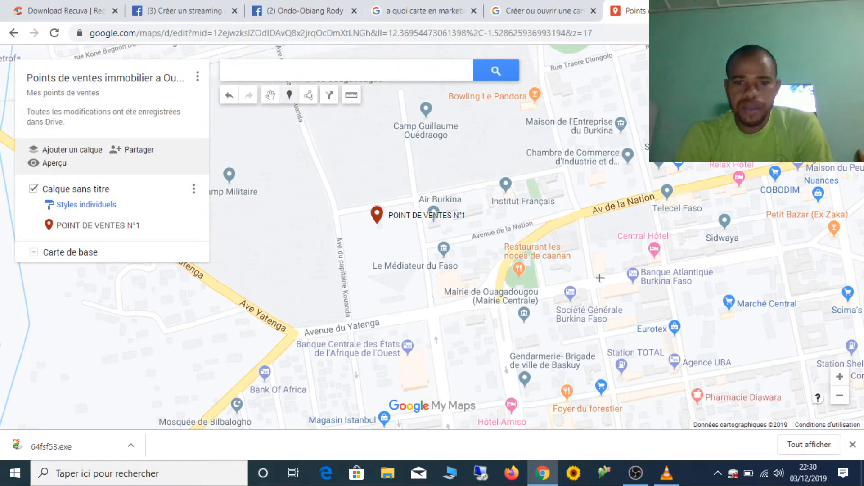
drag(484, 123, 491, 148)
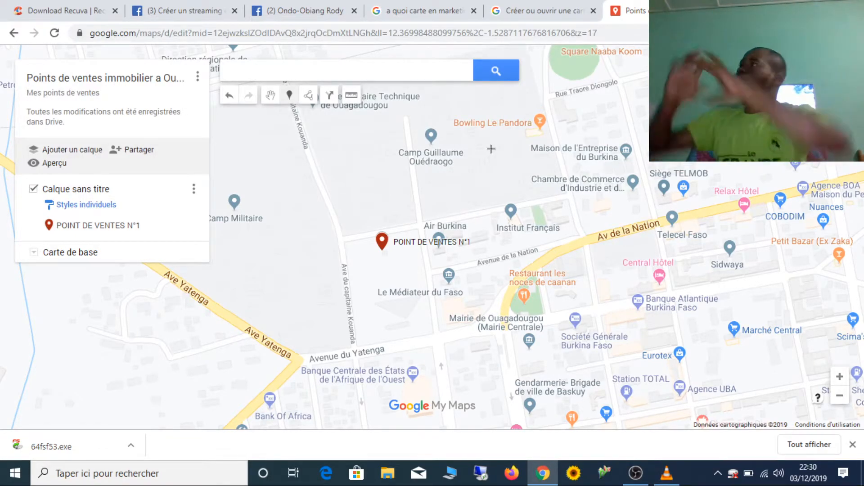
click(354, 151)
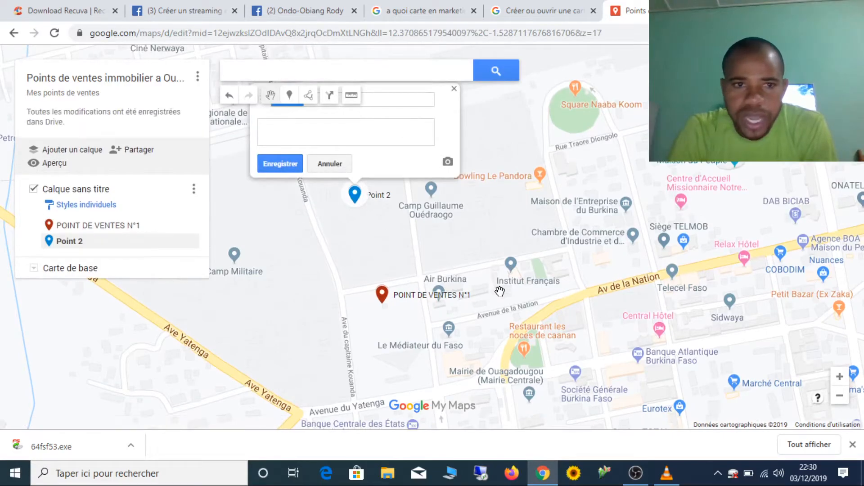
click(336, 166)
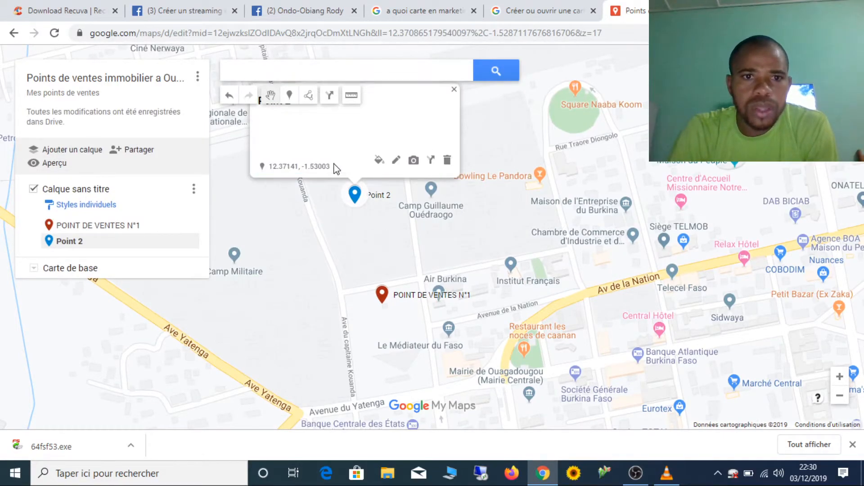
Place a marker just southwest of Église Centrale des AD, named "Point de ventes N° 2" with the description "qwarty", and save it
click(290, 96)
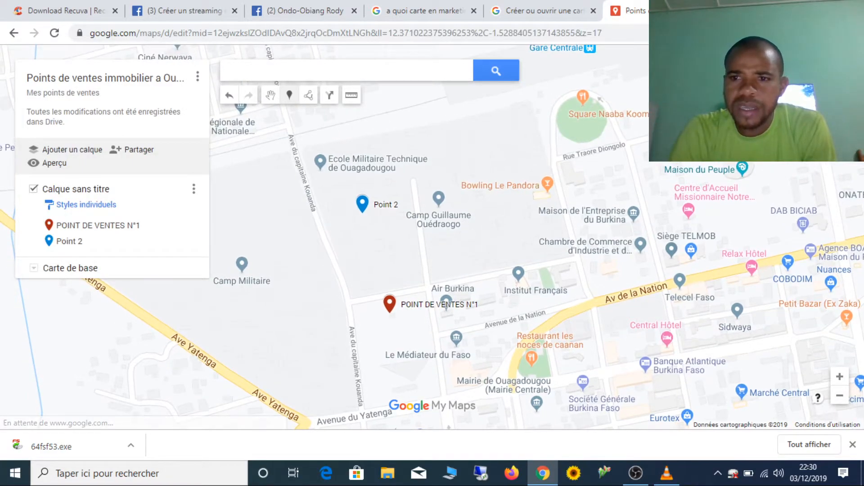
click(770, 133)
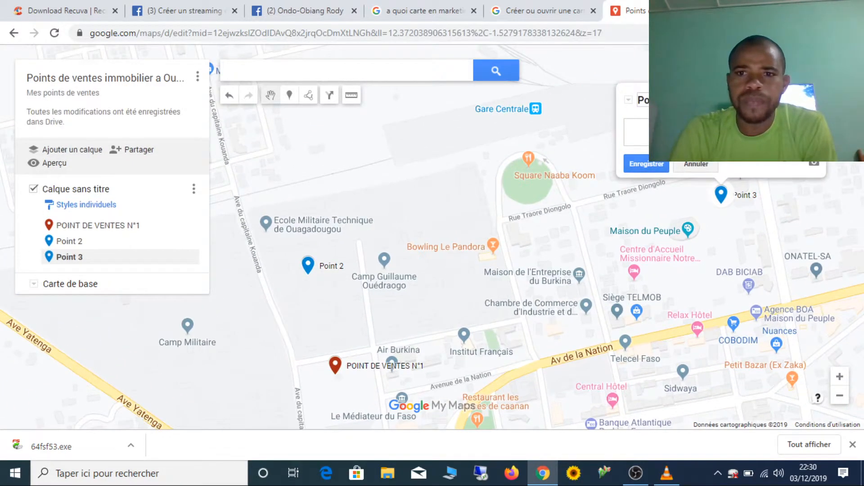
drag(672, 100, 631, 105)
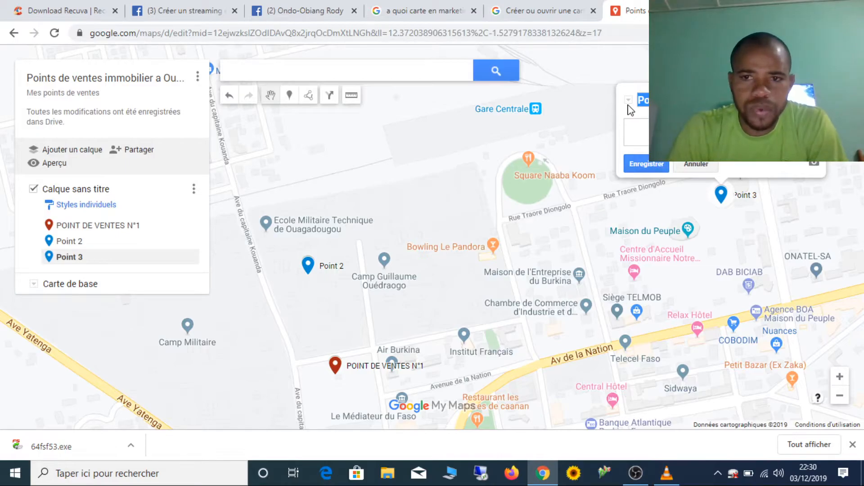
click(672, 100)
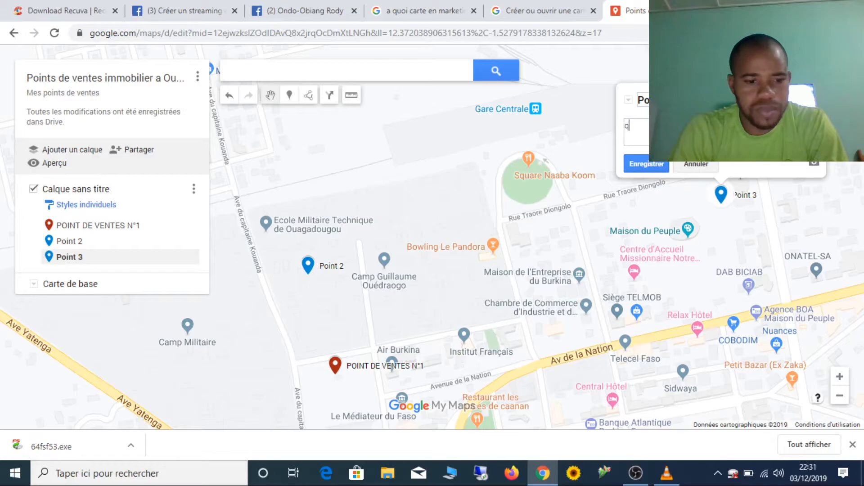
text(ty)
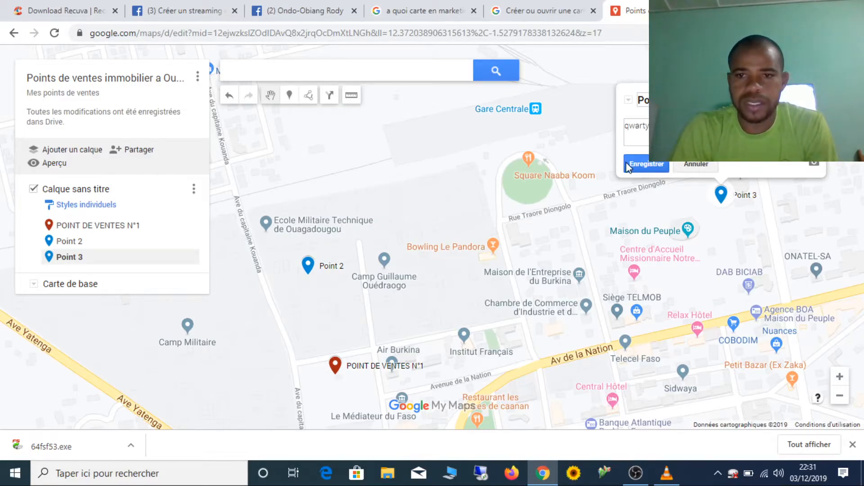
click(644, 165)
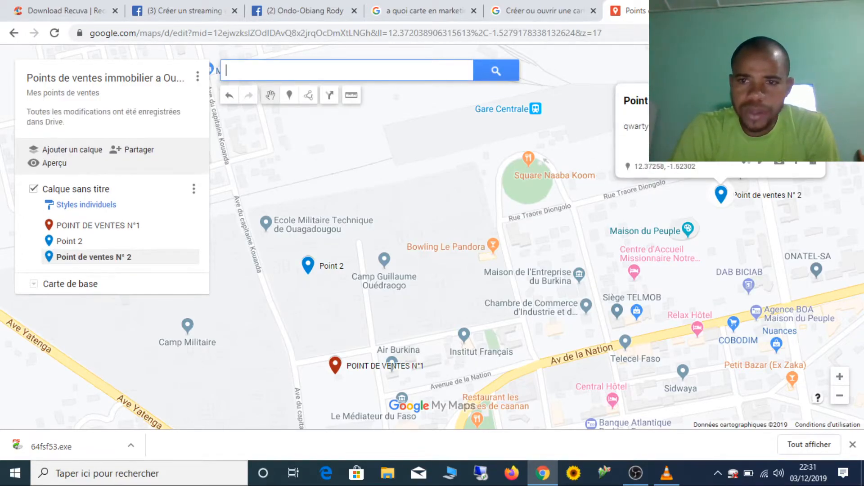
Change the colour of the Point de ventes N° 2 marker to dark red
click(750, 163)
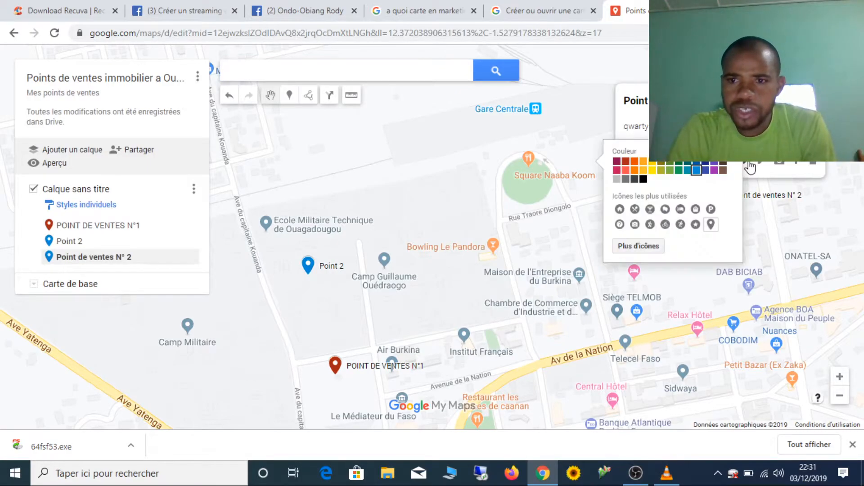
click(632, 163)
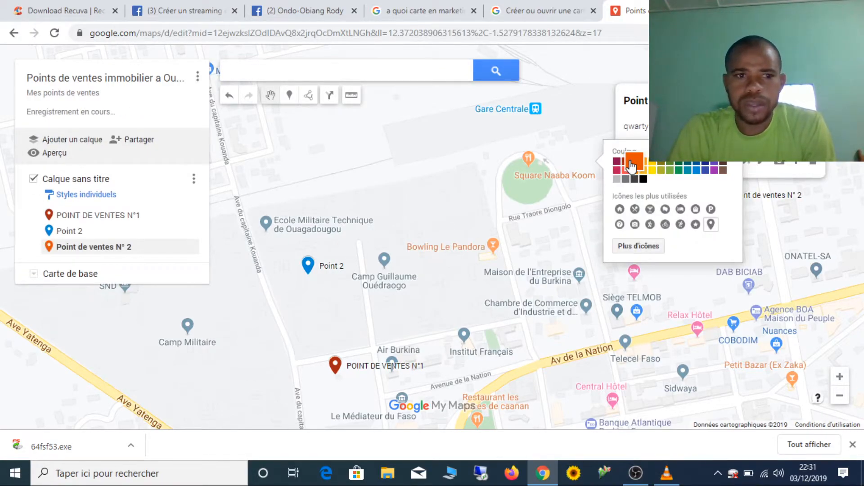
click(625, 161)
click(584, 204)
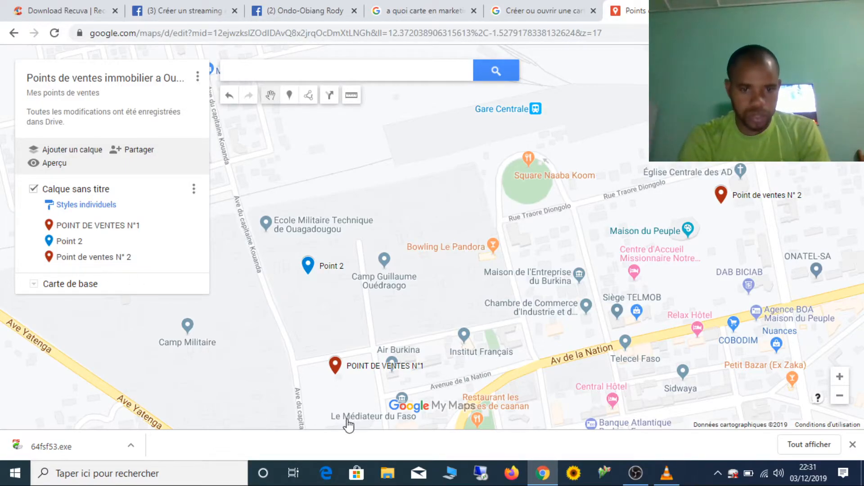
drag(461, 313, 443, 303)
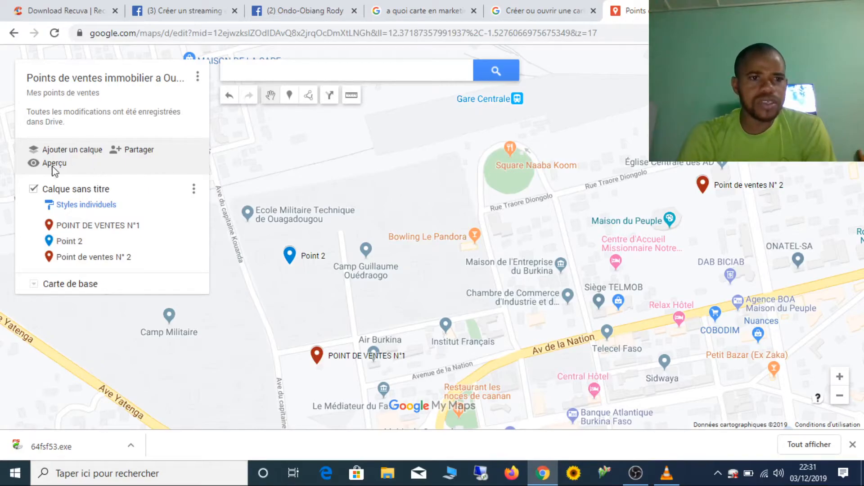
click(85, 205)
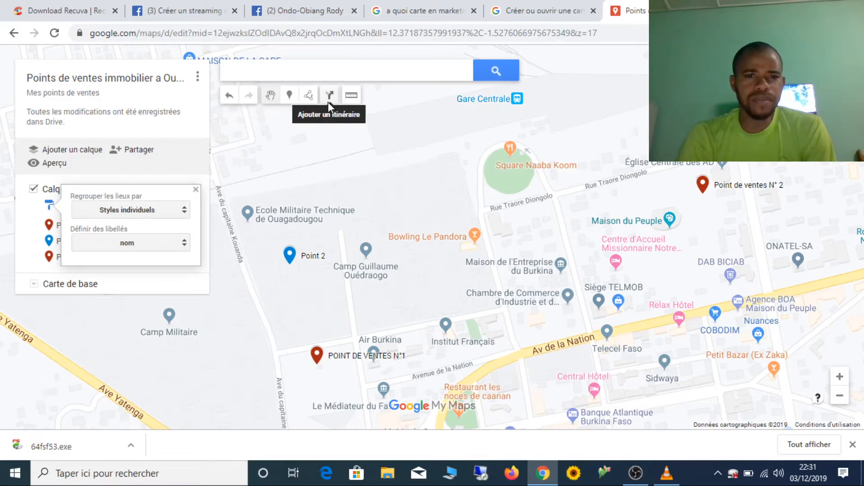
Draw a straight line from POINT DE VENTES N°1 to Point de ventes N° 2, keeping its default name
click(309, 95)
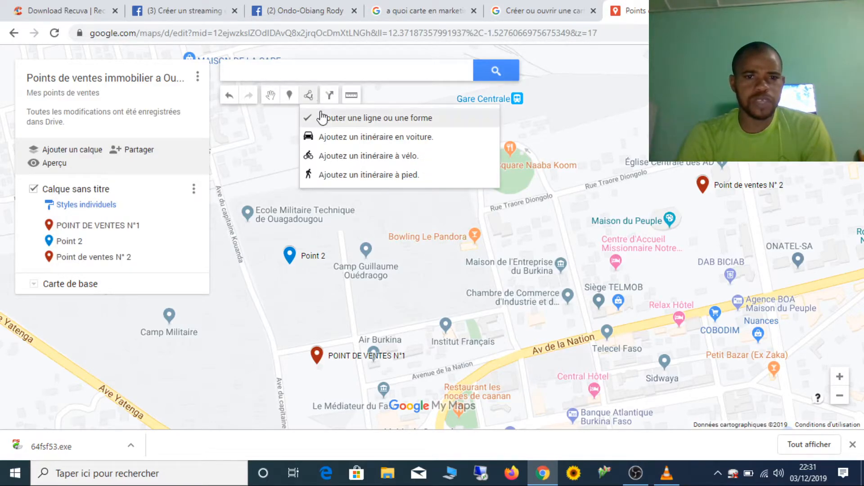
click(339, 119)
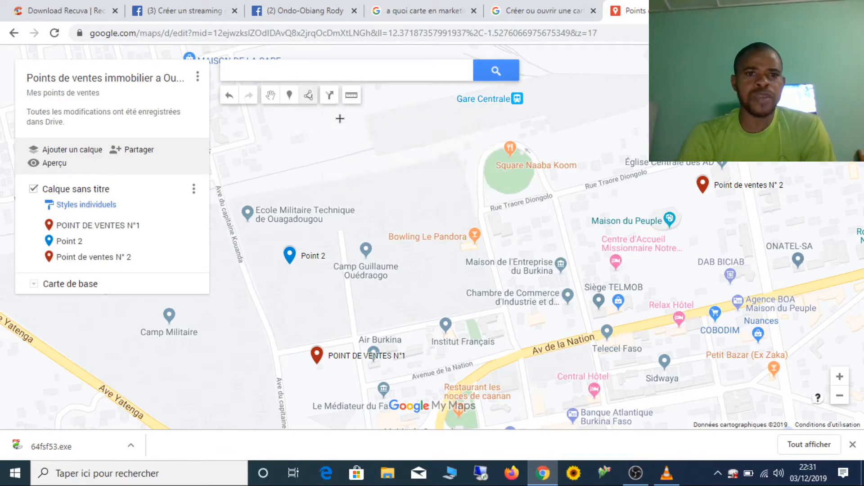
click(324, 345)
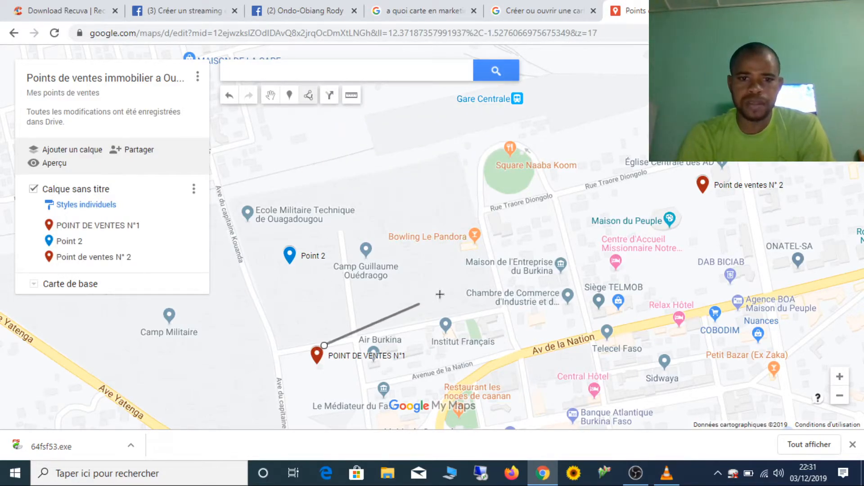
click(705, 184)
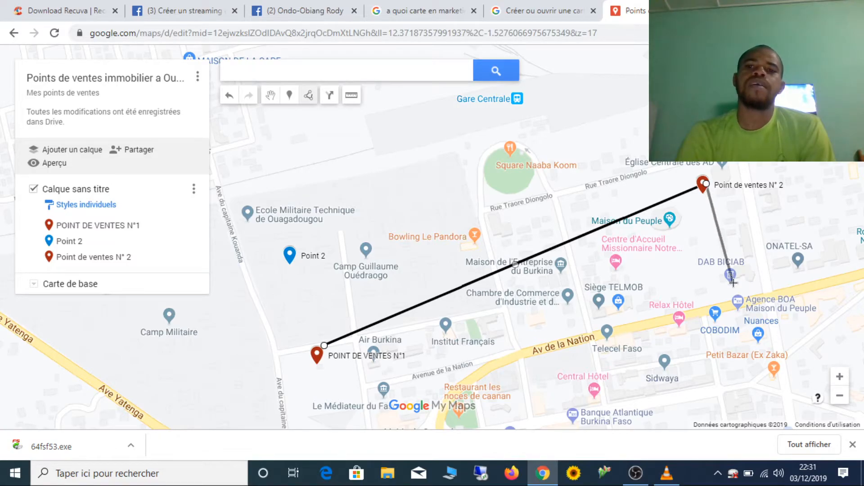
click(706, 184)
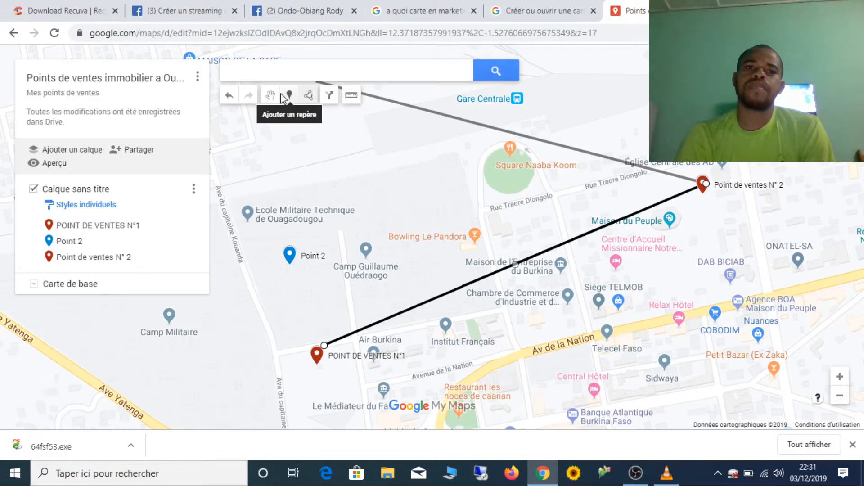
click(705, 185)
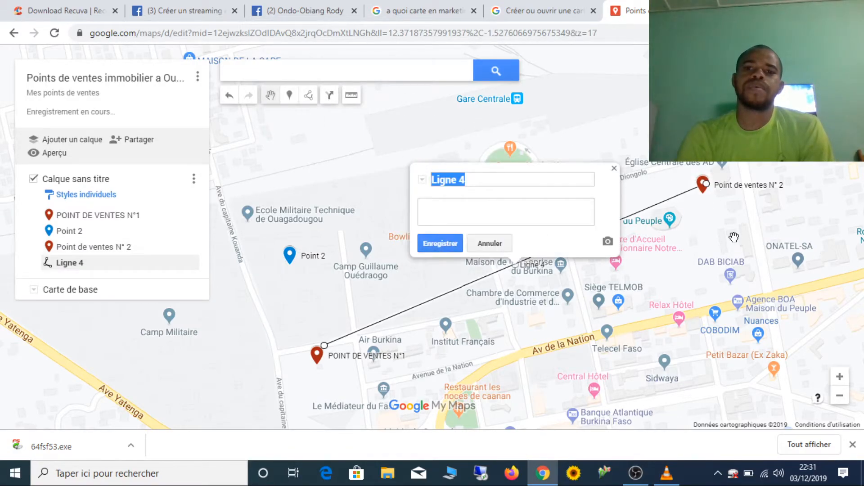
click(488, 246)
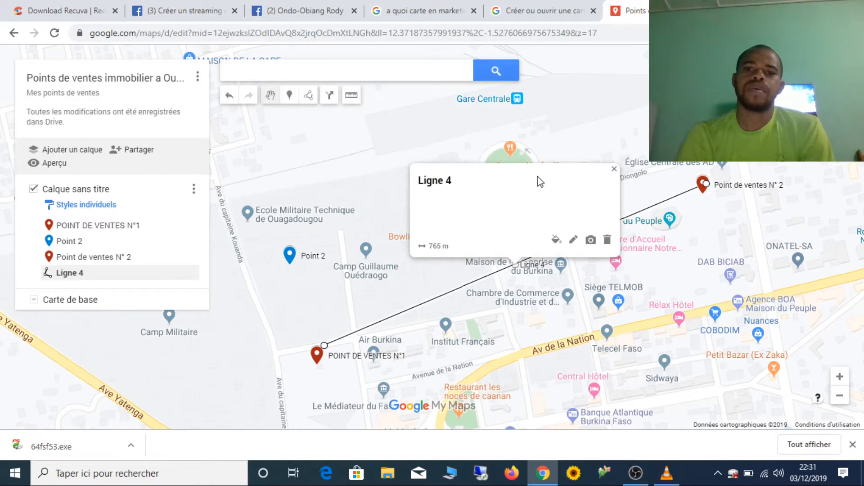
click(614, 169)
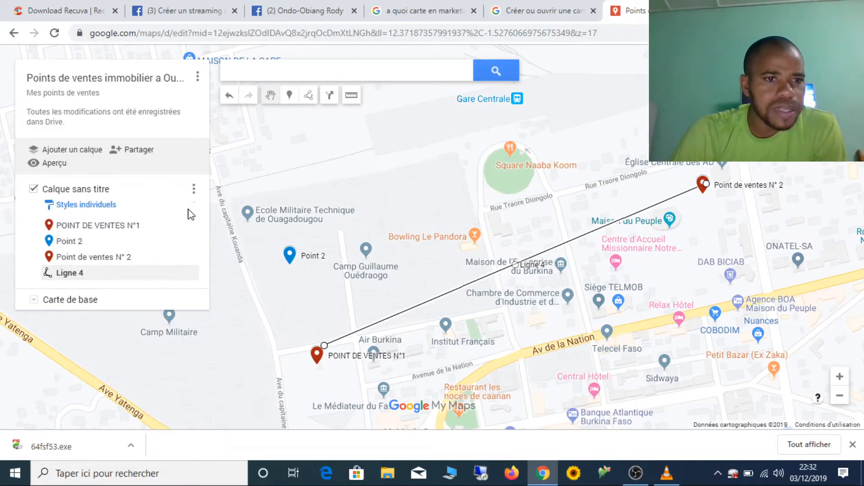
click(194, 189)
click(193, 189)
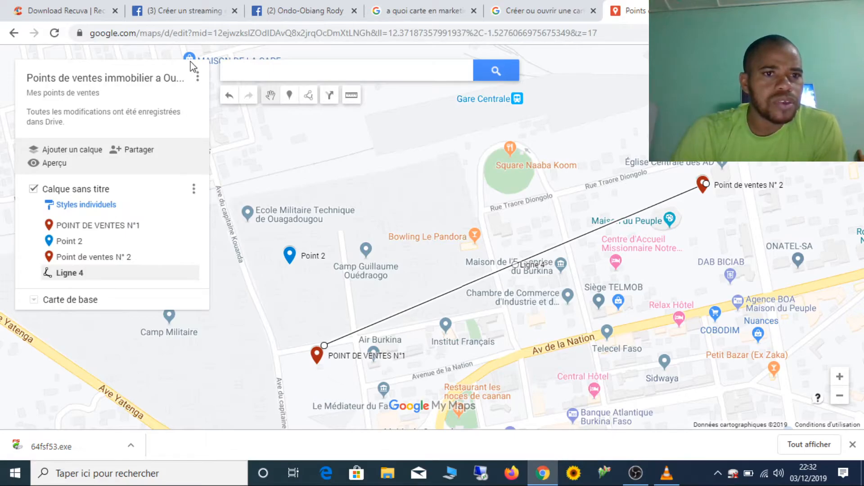
click(199, 76)
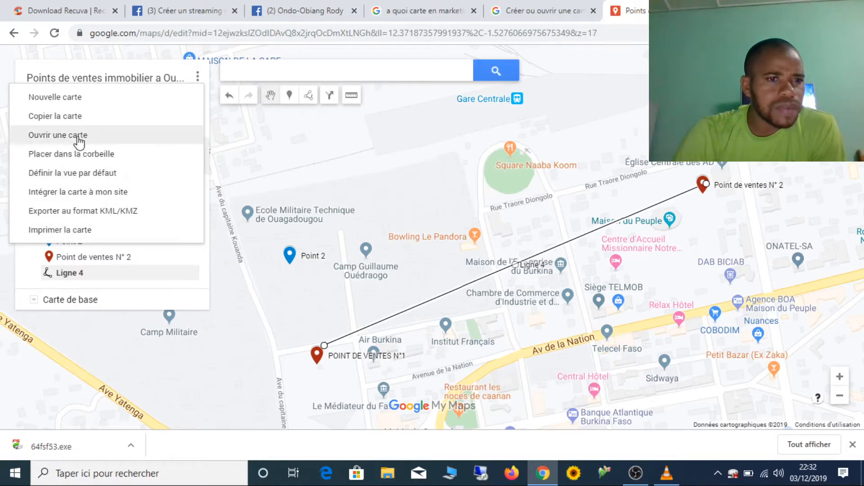
key(Escape)
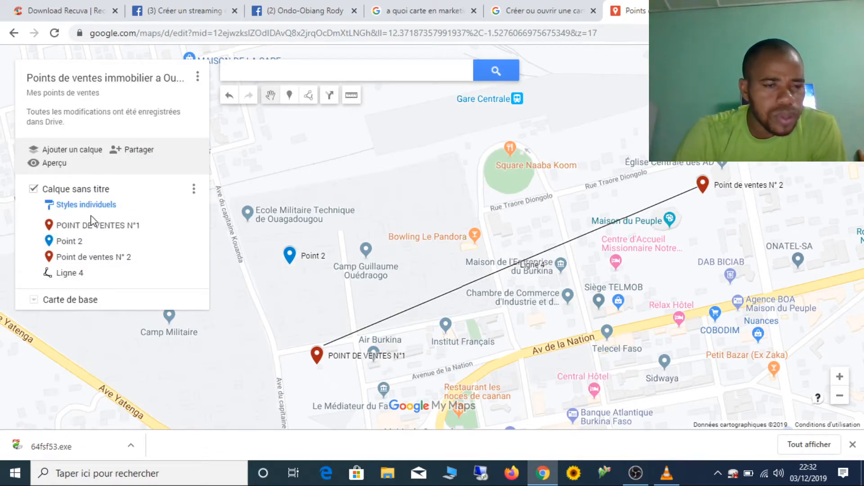
click(194, 189)
click(196, 193)
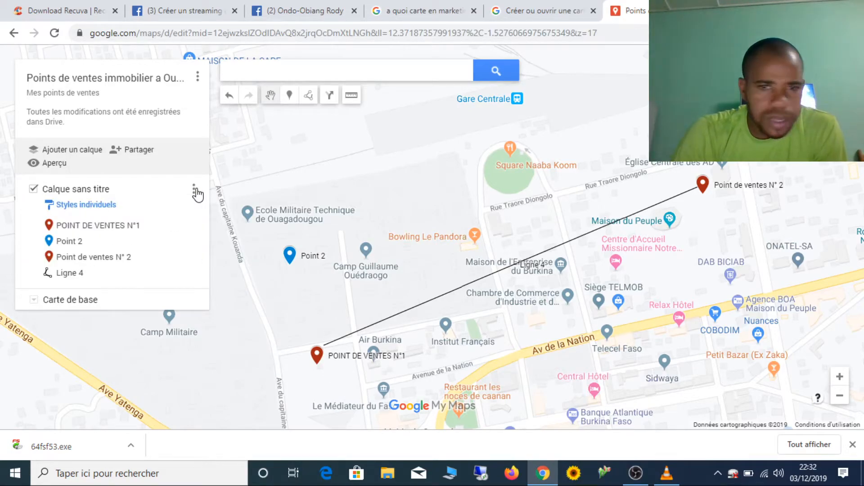
Add driving directions from POINT DE VENTES N°1 to Point de ventes N° 2 in a new layer
click(329, 96)
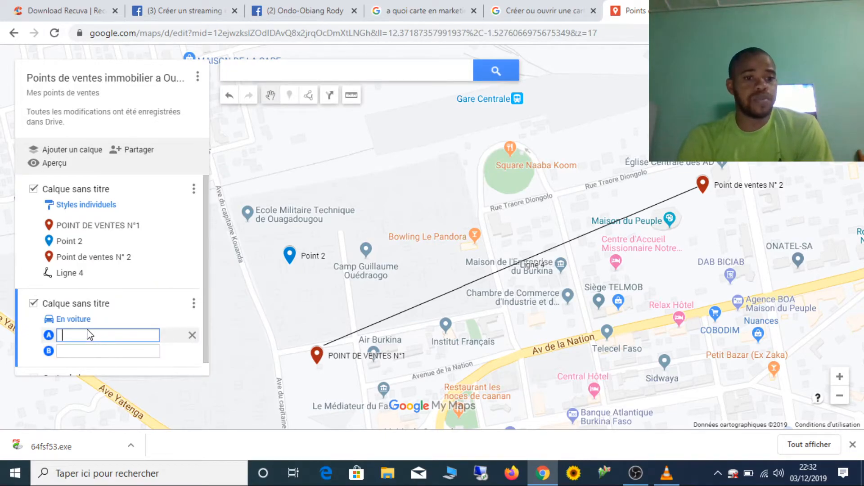
click(316, 354)
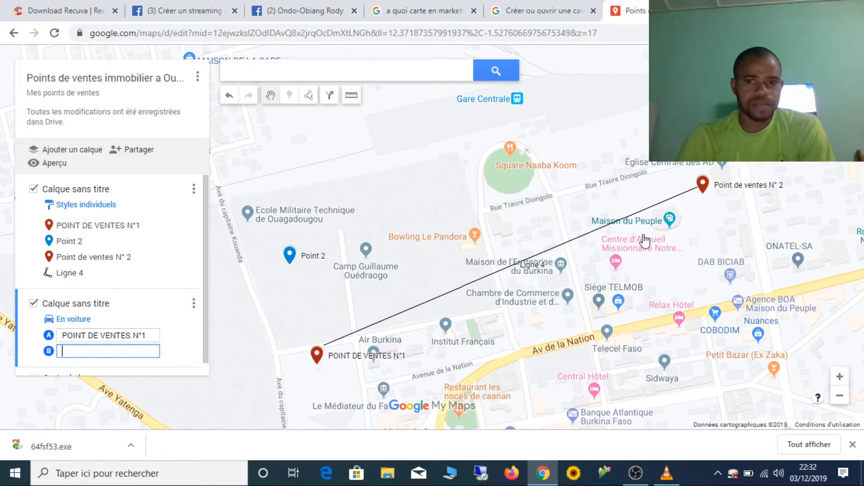
click(715, 180)
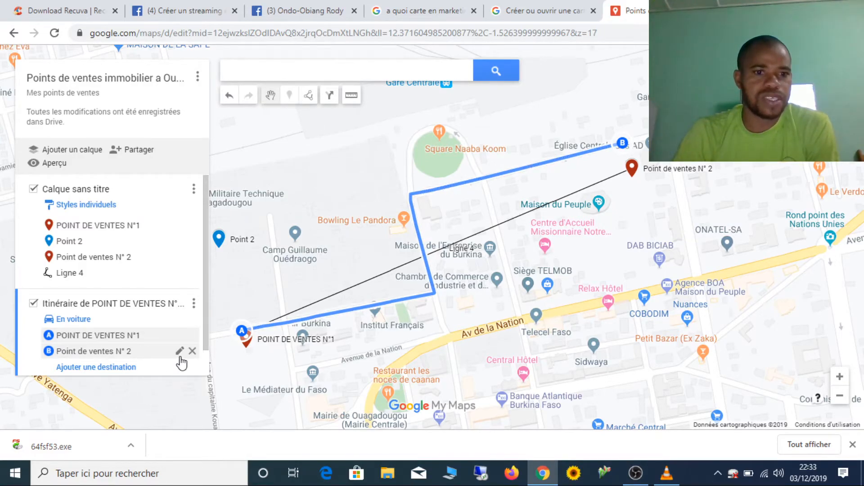
click(32, 302)
click(29, 305)
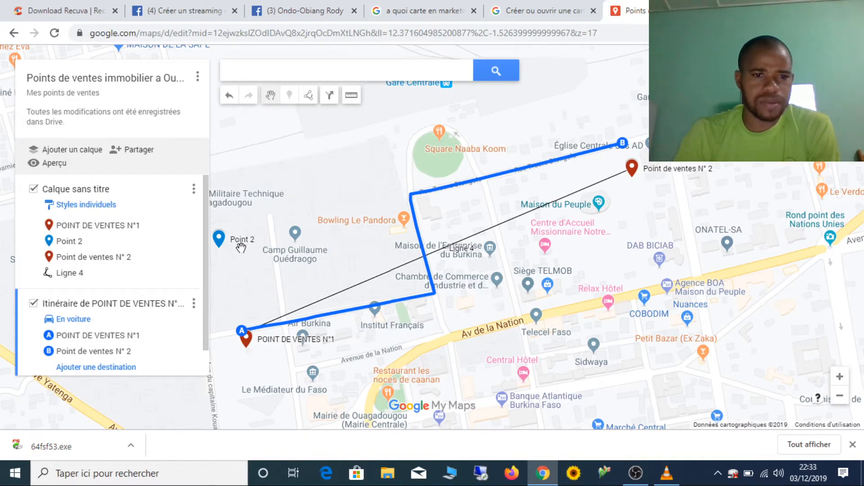
drag(234, 242, 338, 231)
drag(357, 201, 411, 120)
drag(624, 115, 449, 161)
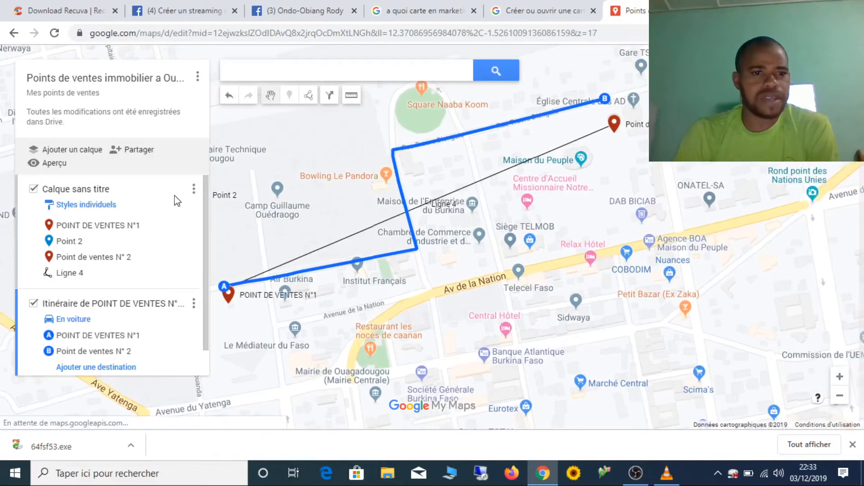
Remove both stops from the driving directions layer and hide that layer on the map
mouse_move(162, 355)
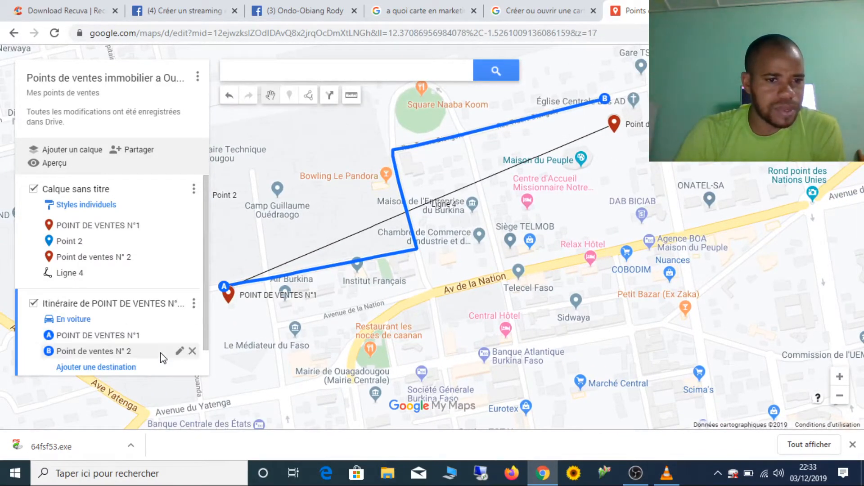
click(192, 351)
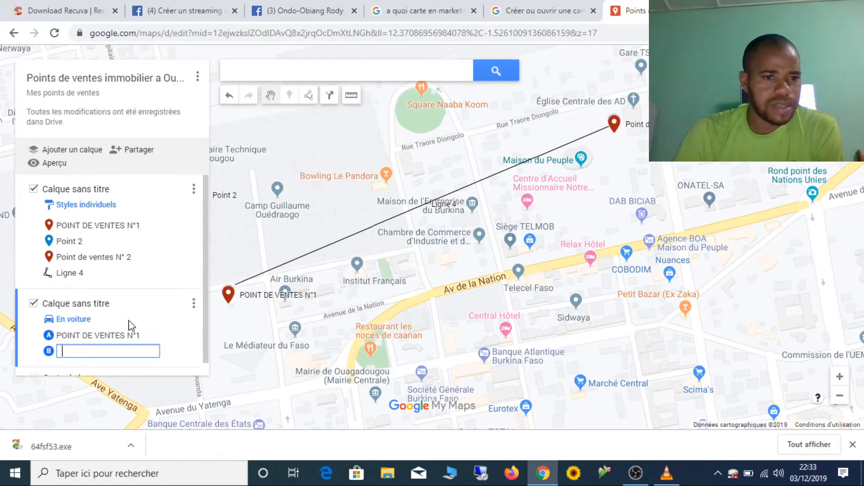
click(192, 336)
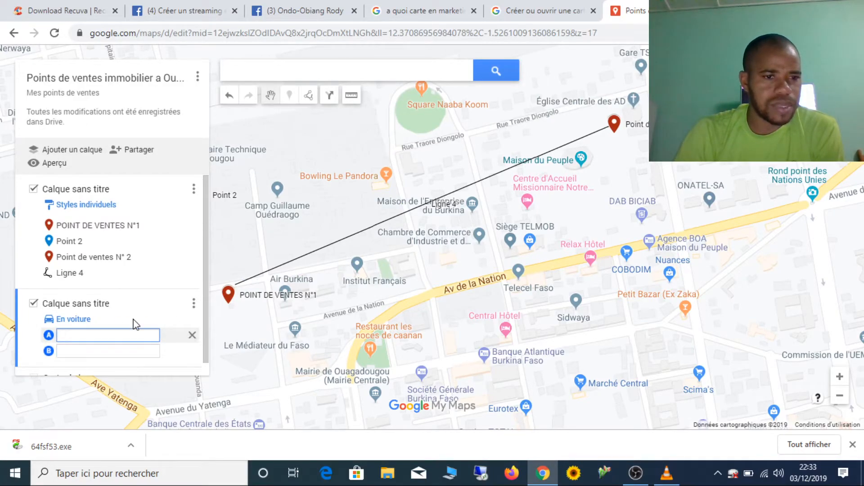
click(33, 303)
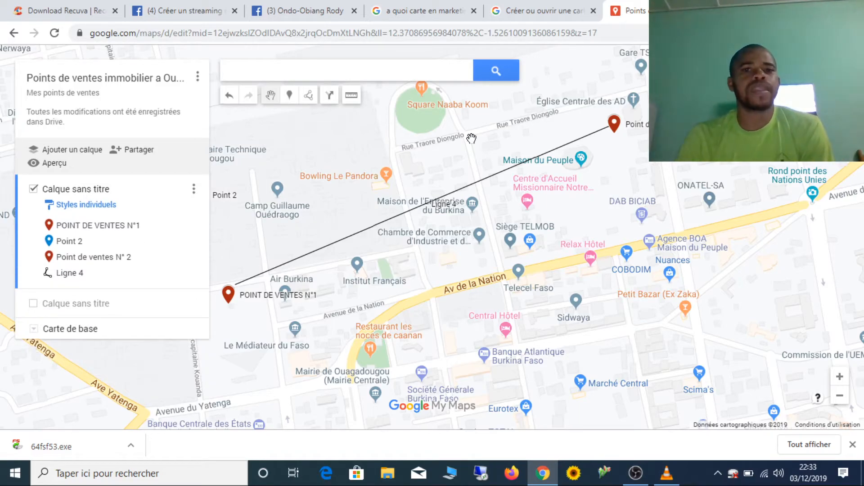
Place a marker just south of Square Naaba Koom and enter the name "POINT DE VENTE ADVERSAIRE"
click(289, 96)
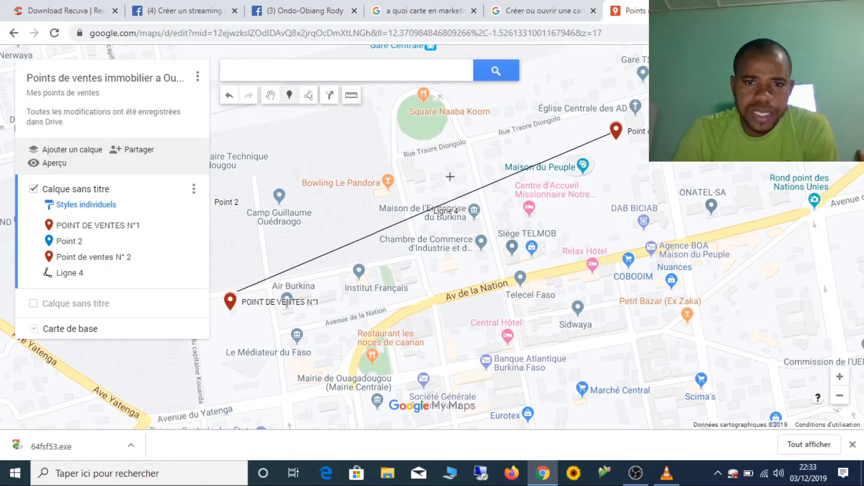
click(450, 157)
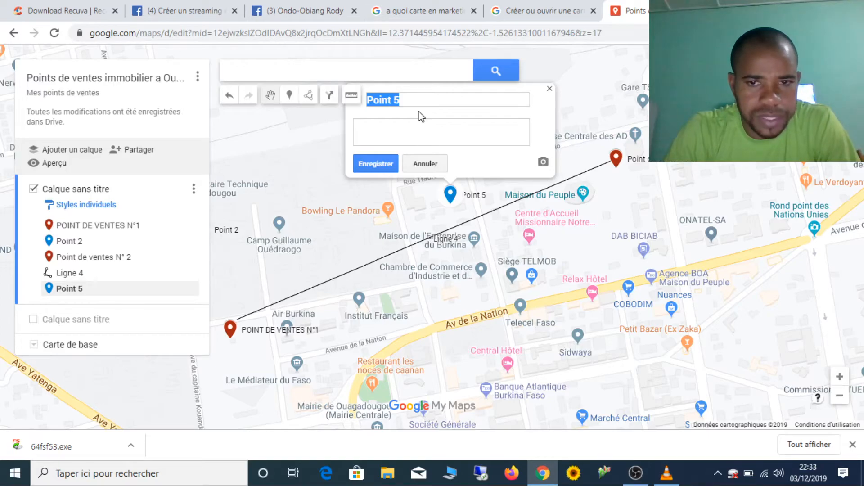
text(POINT ENEM)
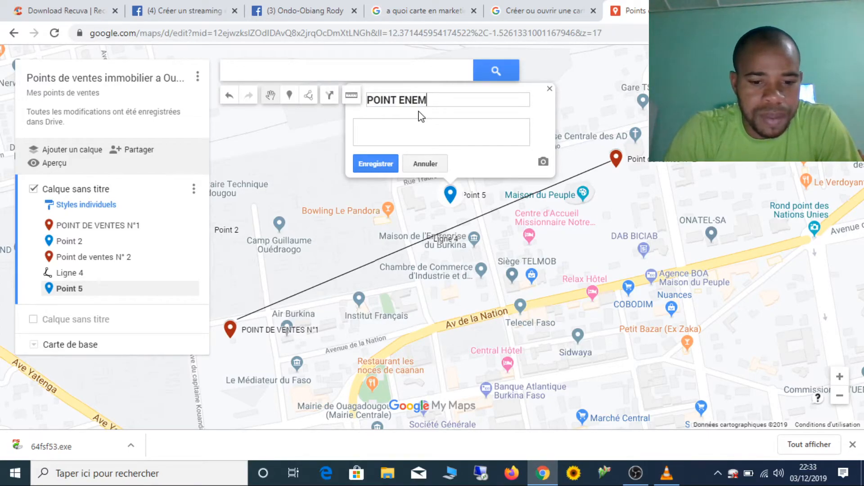
key(BackSpace)
key(BackSpace)
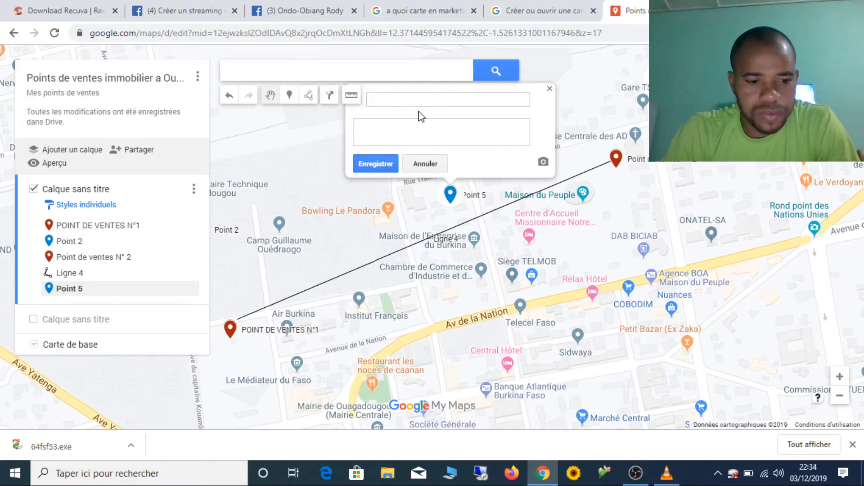
text(E)
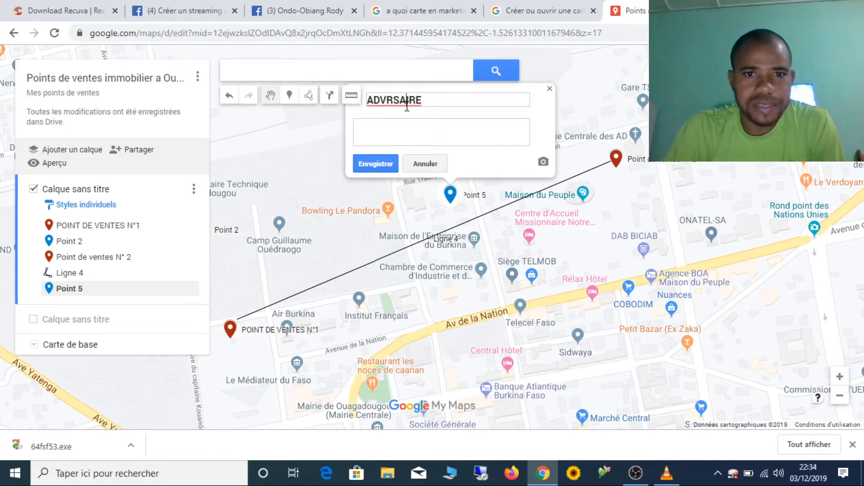
right_click(407, 105)
click(445, 116)
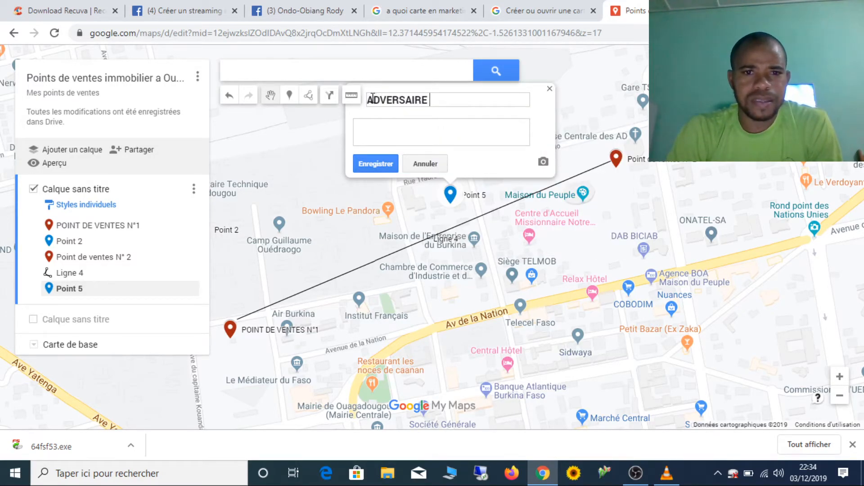
text(POINT DE V)
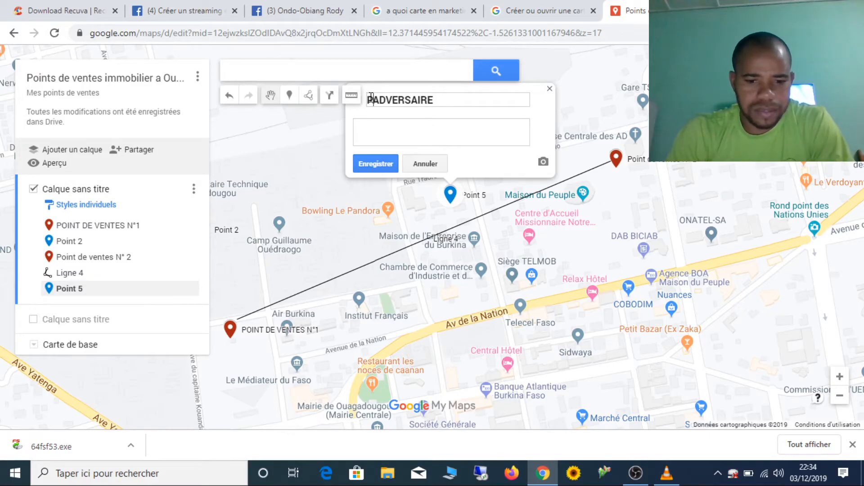
text(ENTE)
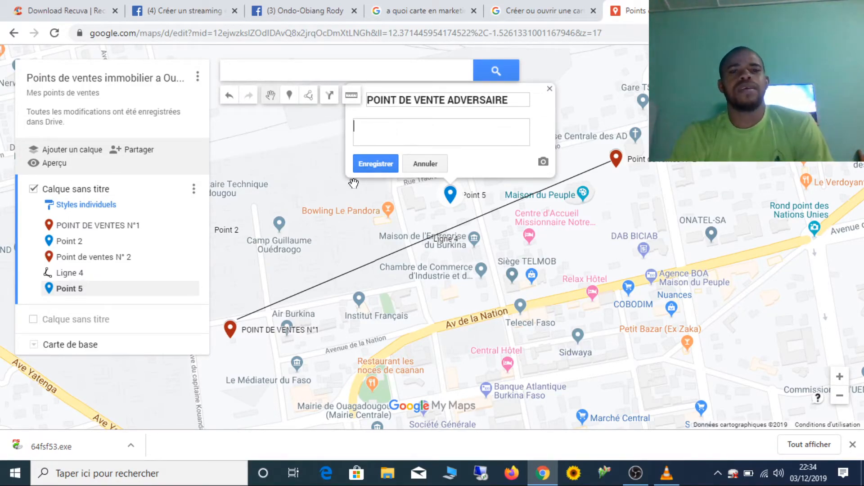
Enter "ESXYFCGV" as the description of the new competitor marker and save it
click(378, 124)
text(ESXYFCGV)
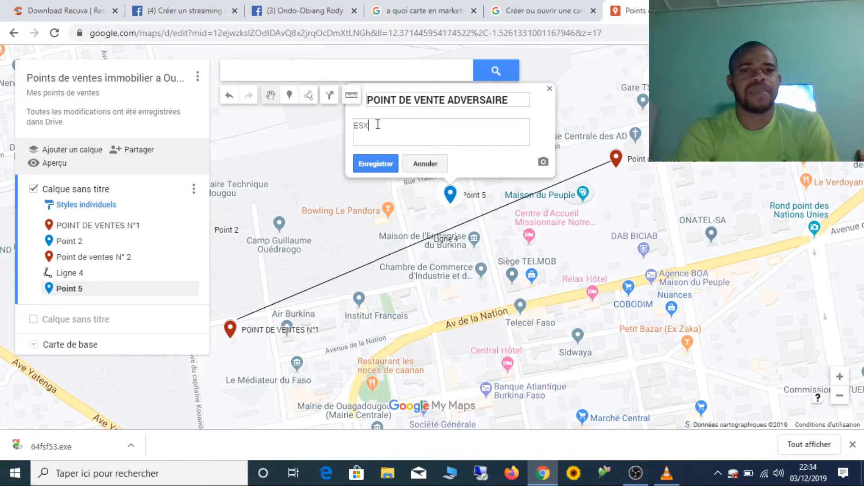
click(376, 164)
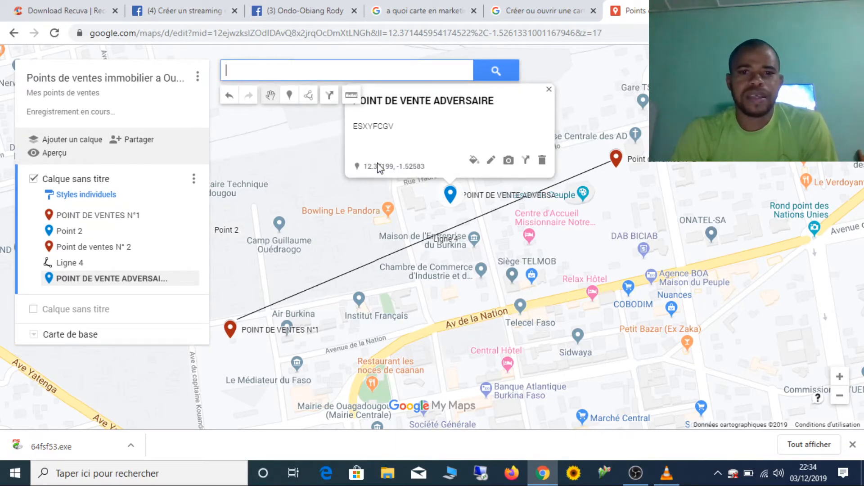
Change the POINT DE VENTE ADVERSAIRE marker's colour to black and move it slightly west
click(474, 159)
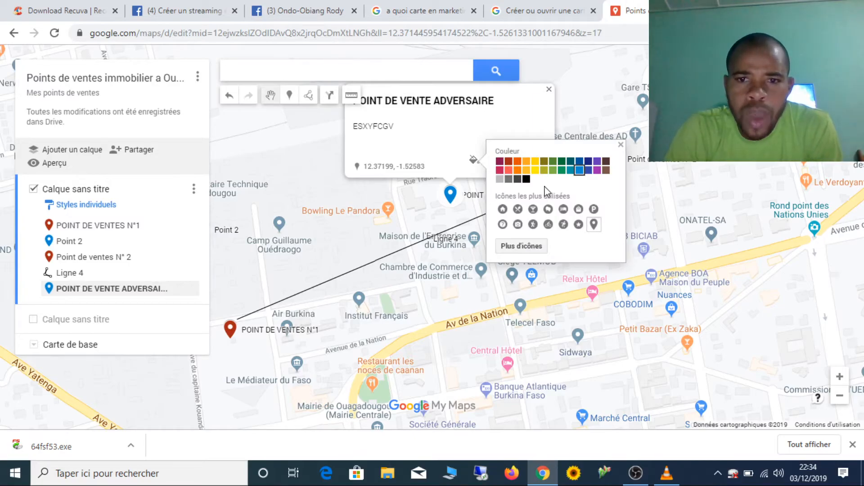
click(525, 180)
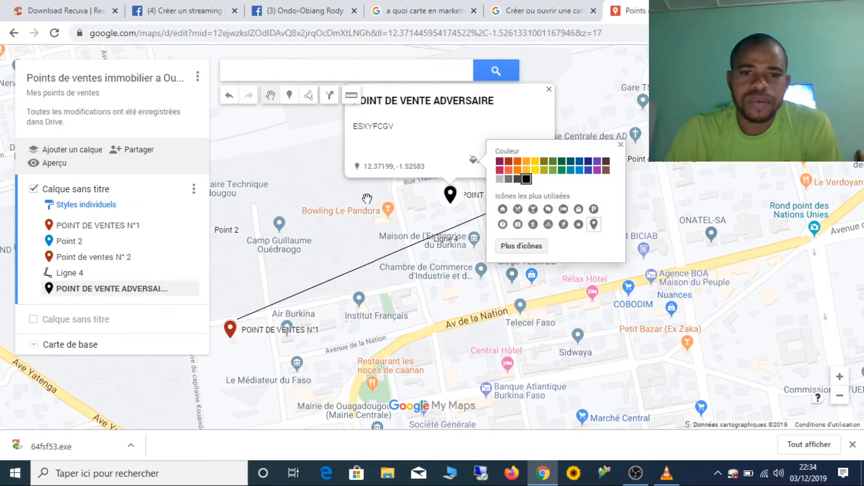
click(337, 182)
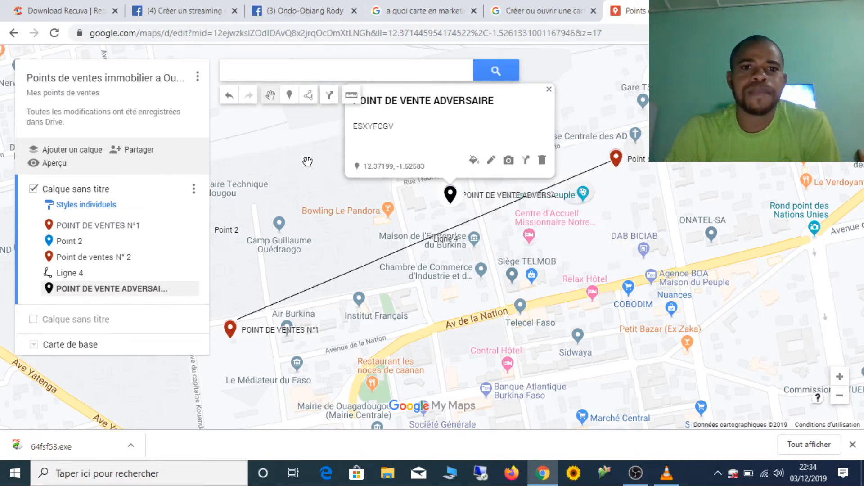
click(451, 195)
drag(455, 198, 438, 194)
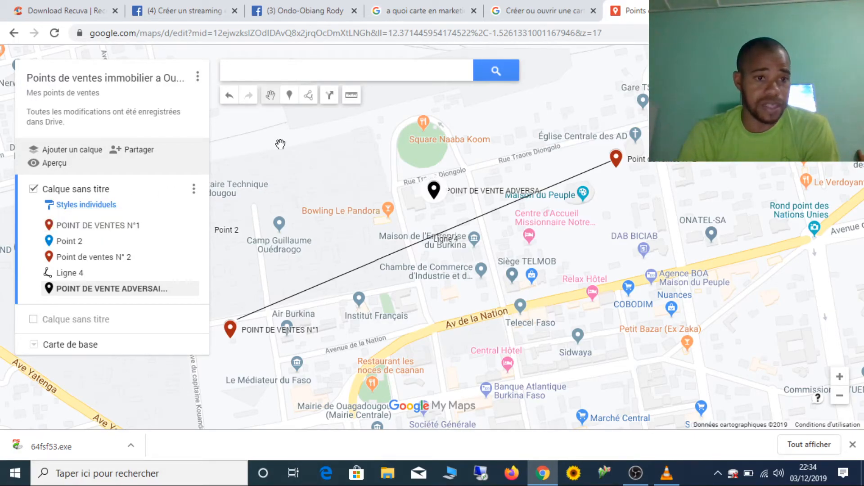
Preview the map in its read-only shared view, including its options, and return to the map editor
click(54, 164)
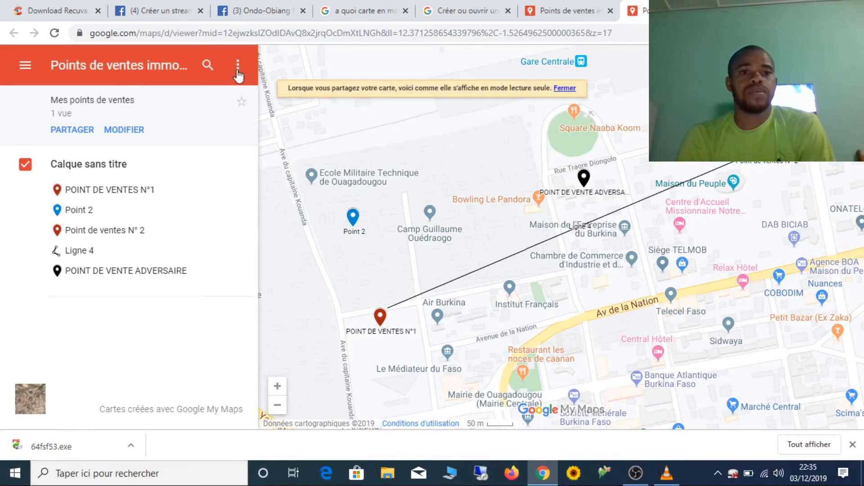
click(238, 66)
click(580, 5)
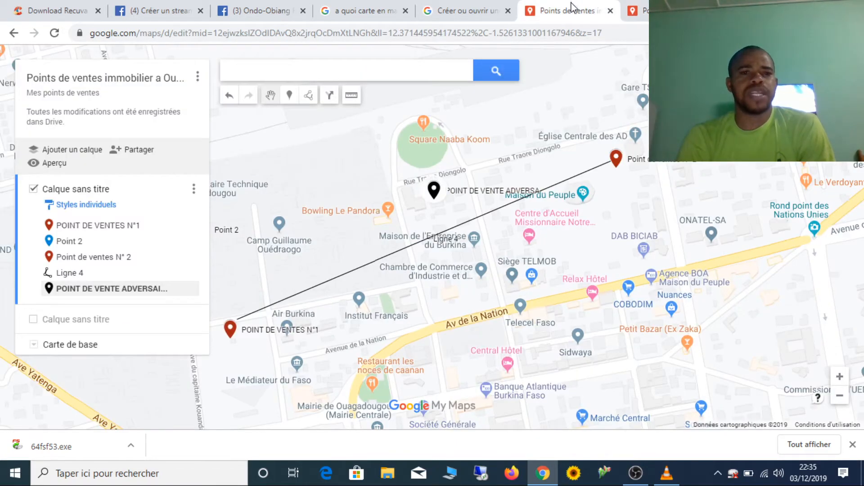
Share the map by link with "Activé : toutes les personnes disposant du lien" and "Lecture" access, and save the sharing settings
click(139, 150)
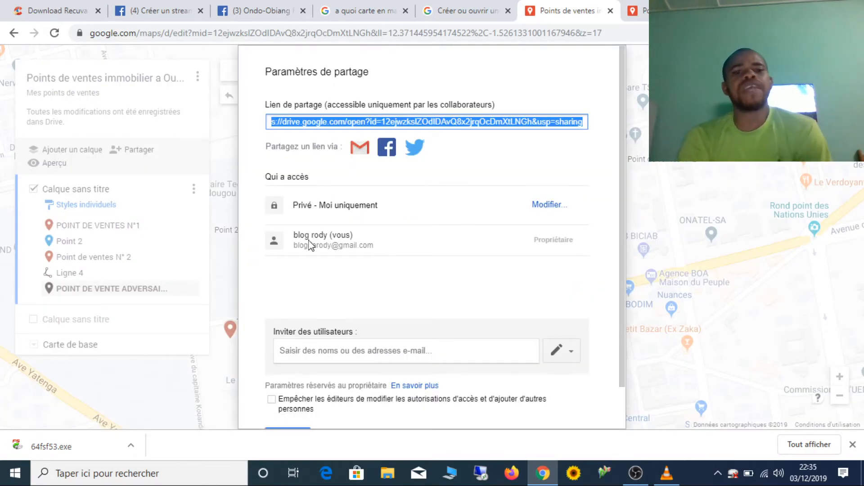
click(553, 204)
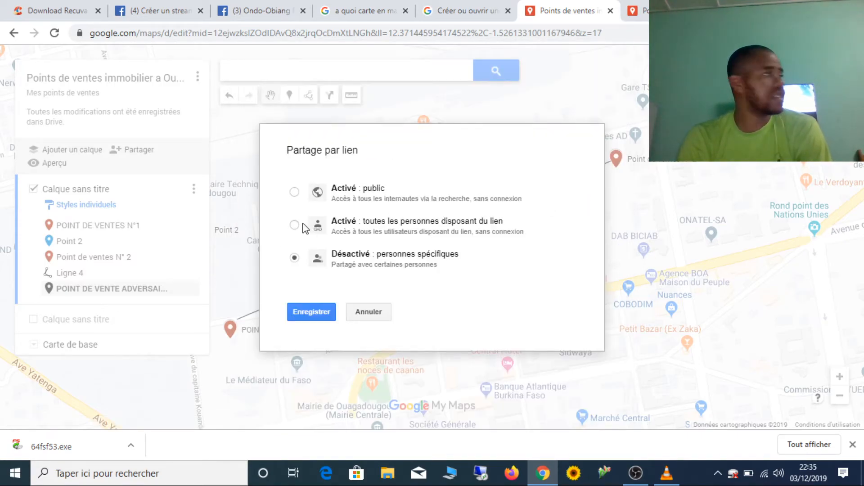
click(310, 236)
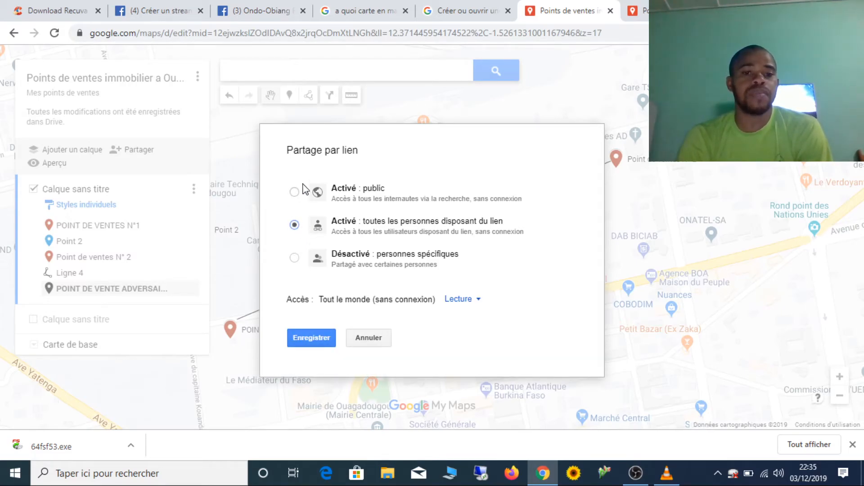
click(308, 338)
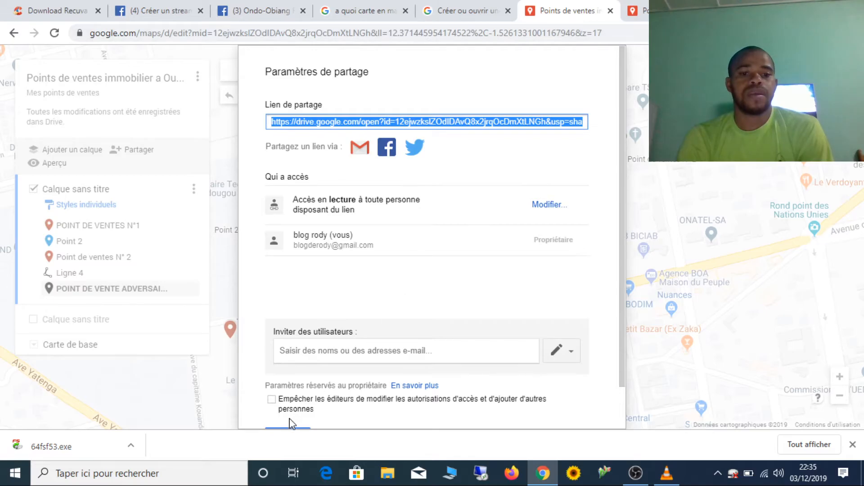
drag(620, 148, 627, 231)
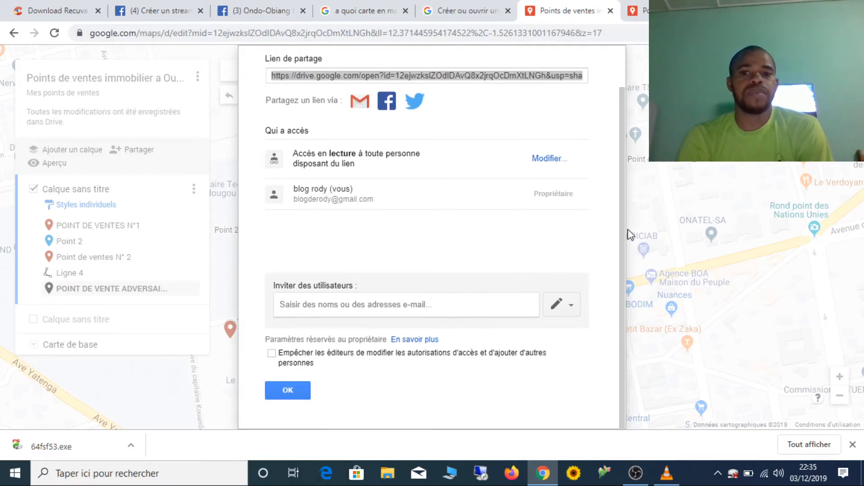
click(288, 390)
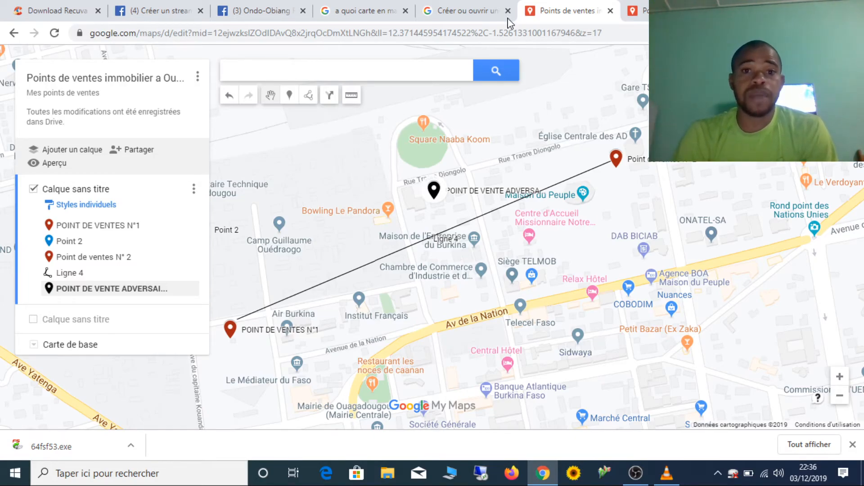
Switch to the My Maps help page "Créer ou ouvrir une carte"
click(491, 8)
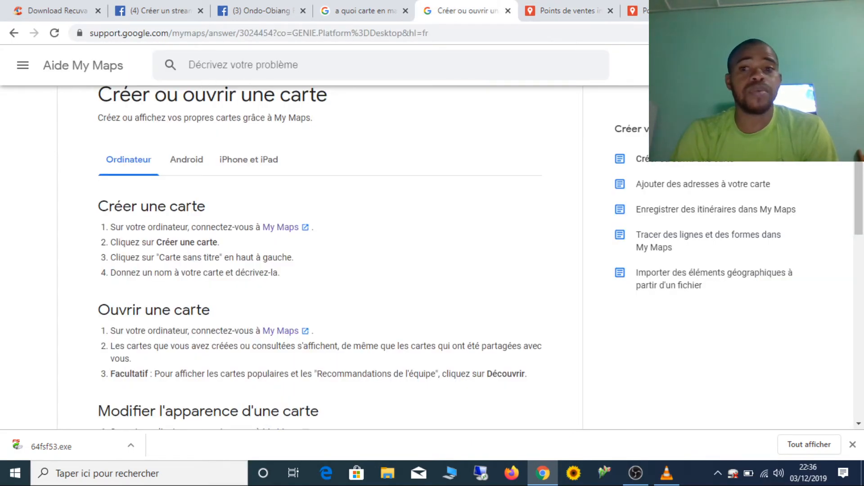
Go to My Maps from the help article's "Ouvrir une carte" section and open the saved "Points de ventes immobilier" map
drag(859, 144, 858, 102)
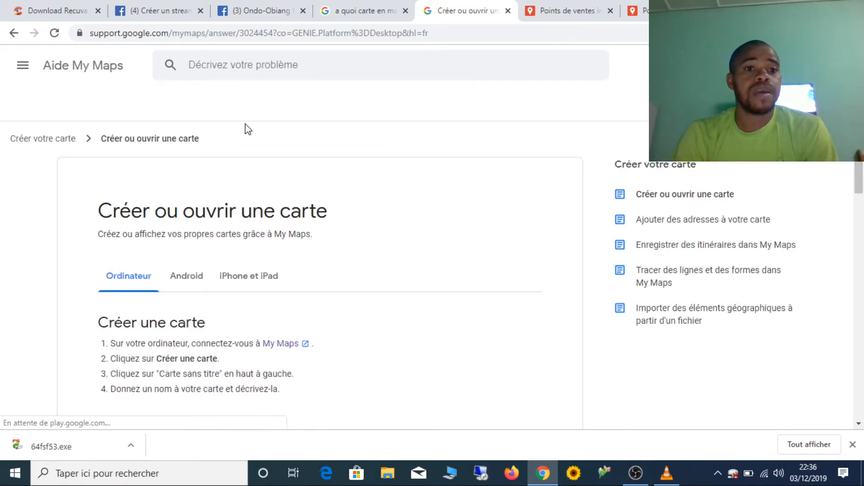
click(345, 6)
click(463, 6)
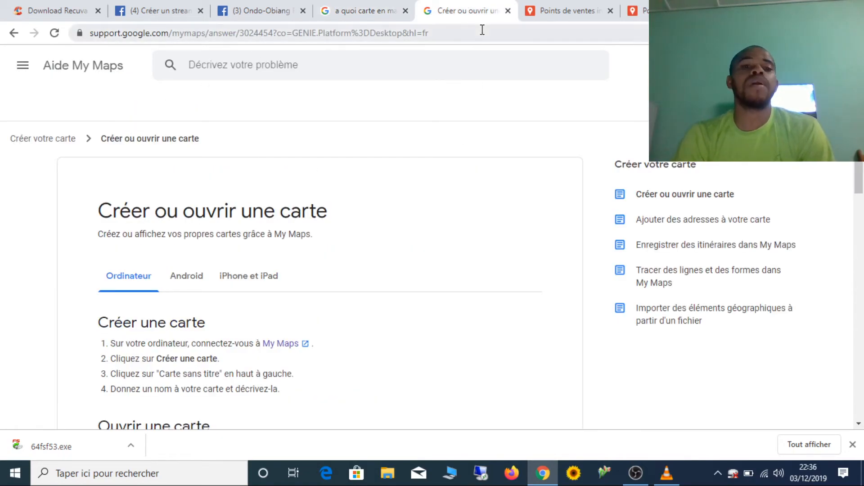
drag(858, 113, 858, 191)
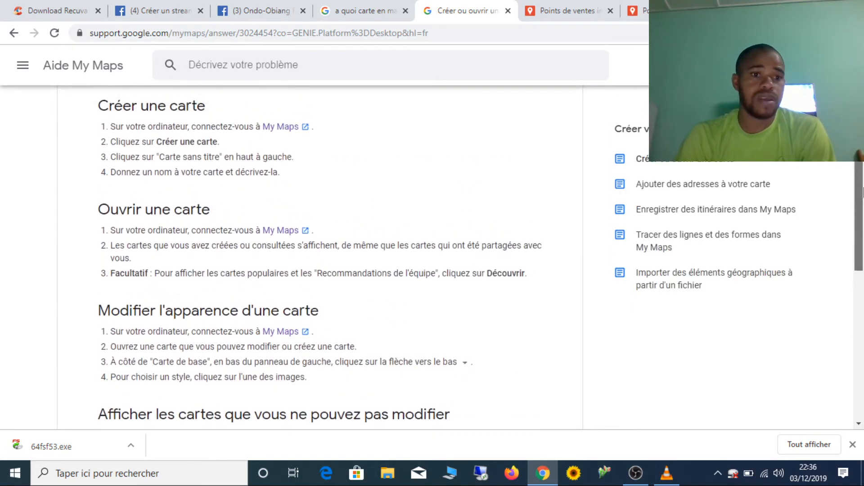
click(281, 233)
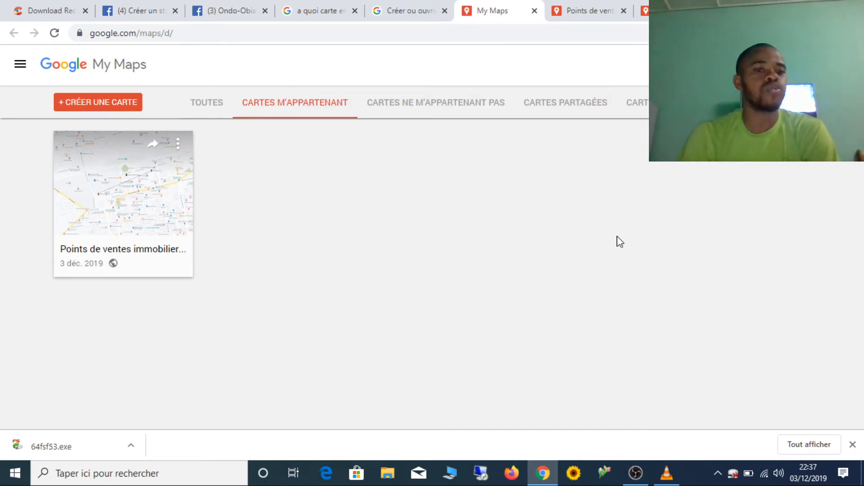
click(109, 174)
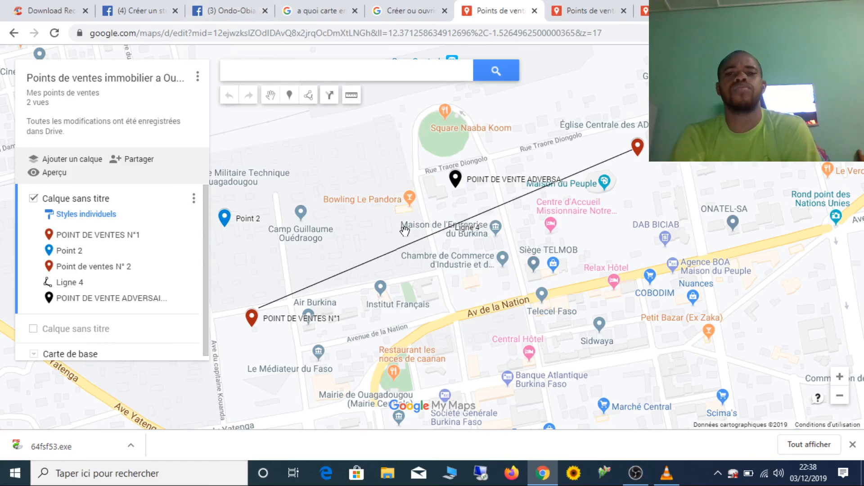
Switch to the Facebook profile page already open in the browser
click(220, 7)
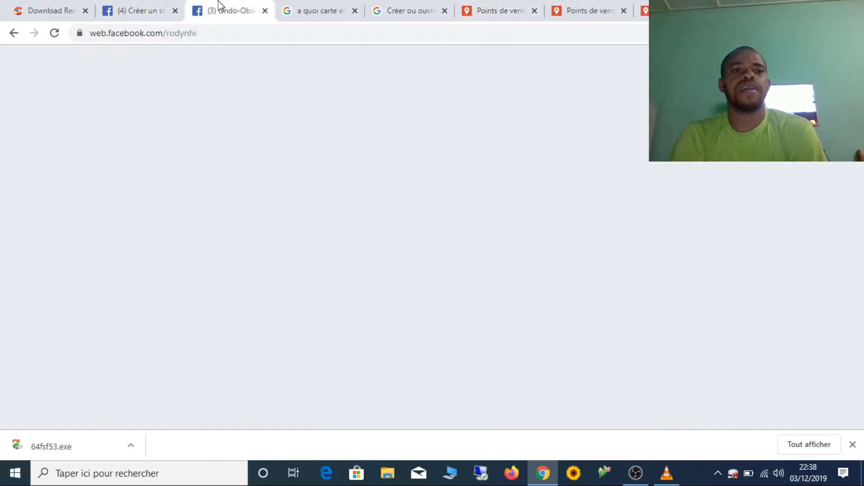